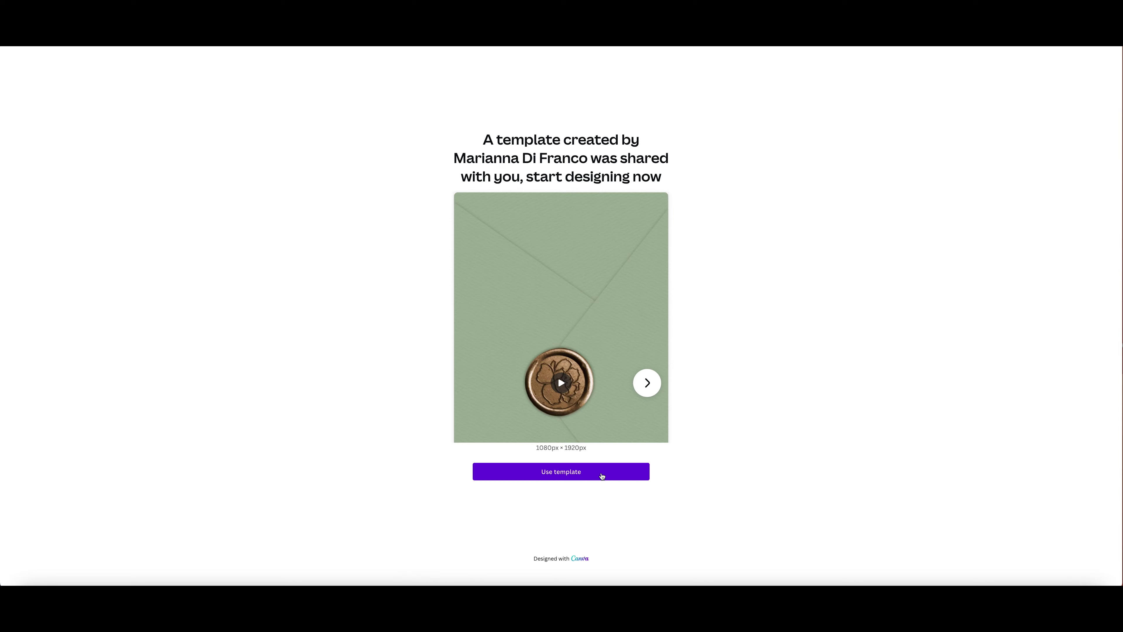
Open an editable copy of the shared sunflower wedding invitation template in the video editor.
click(602, 473)
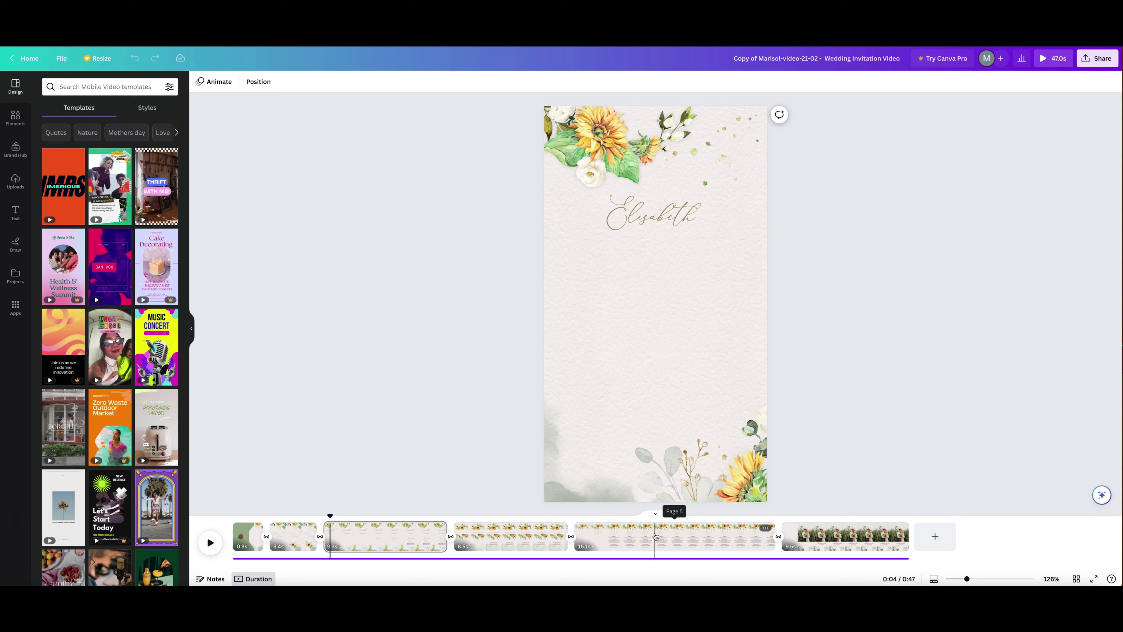
mouse_move(968, 581)
mouse_down()
mouse_move(983, 581)
mouse_move(970, 580)
mouse_up()
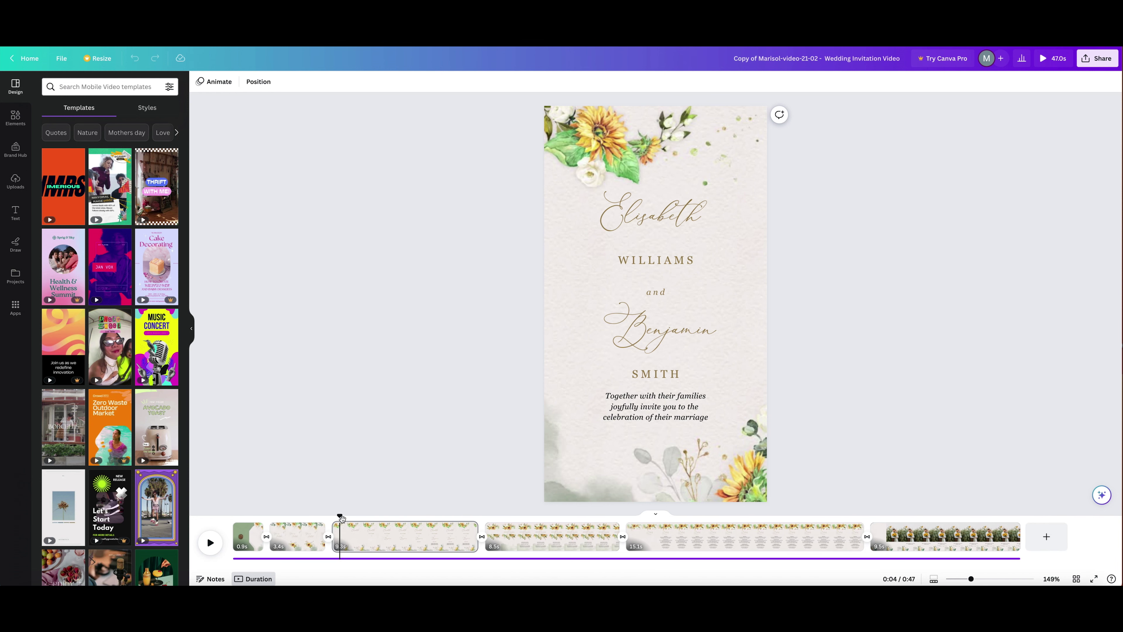
mouse_move(344, 519)
mouse_down()
mouse_move(424, 525)
mouse_move(332, 524)
mouse_up()
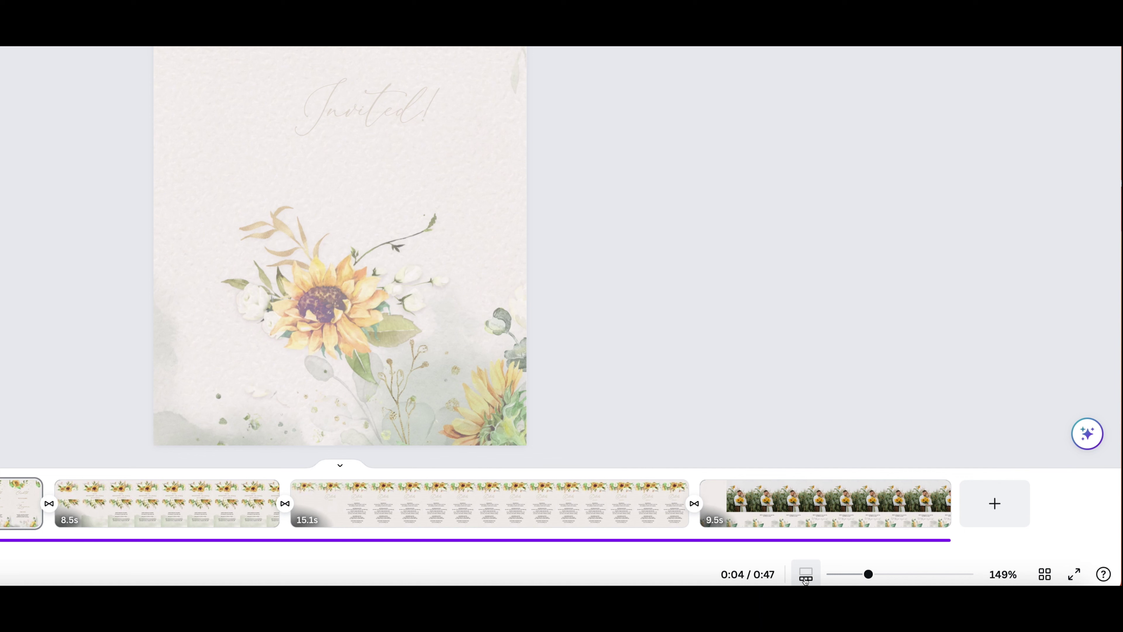
click(806, 574)
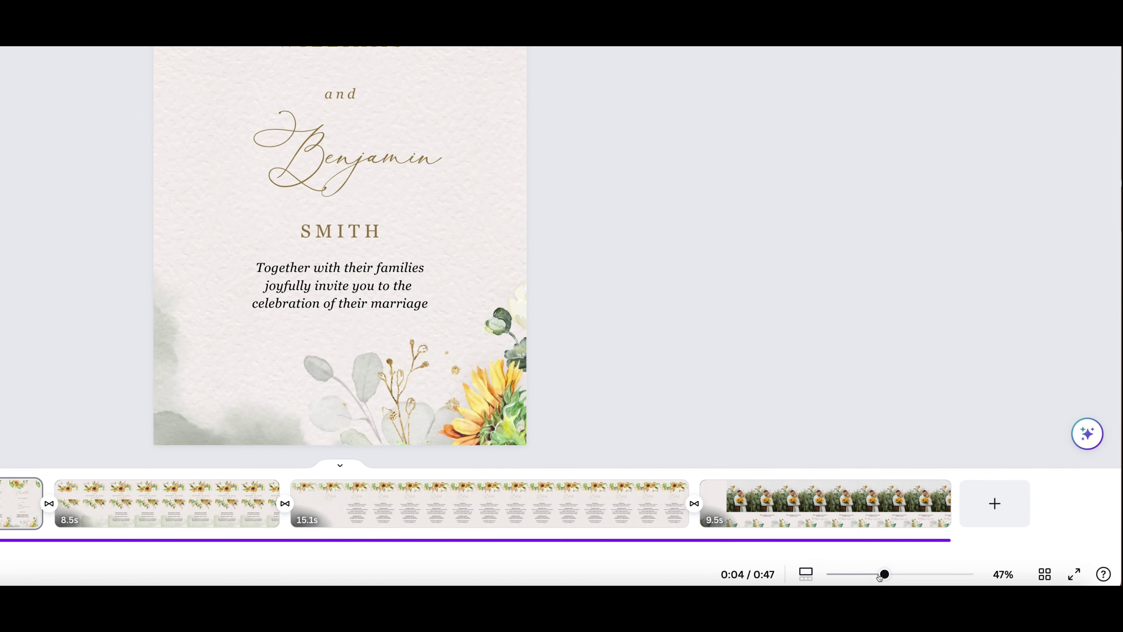
mouse_move(884, 574)
mouse_down()
mouse_move(907, 574)
mouse_move(876, 573)
mouse_up()
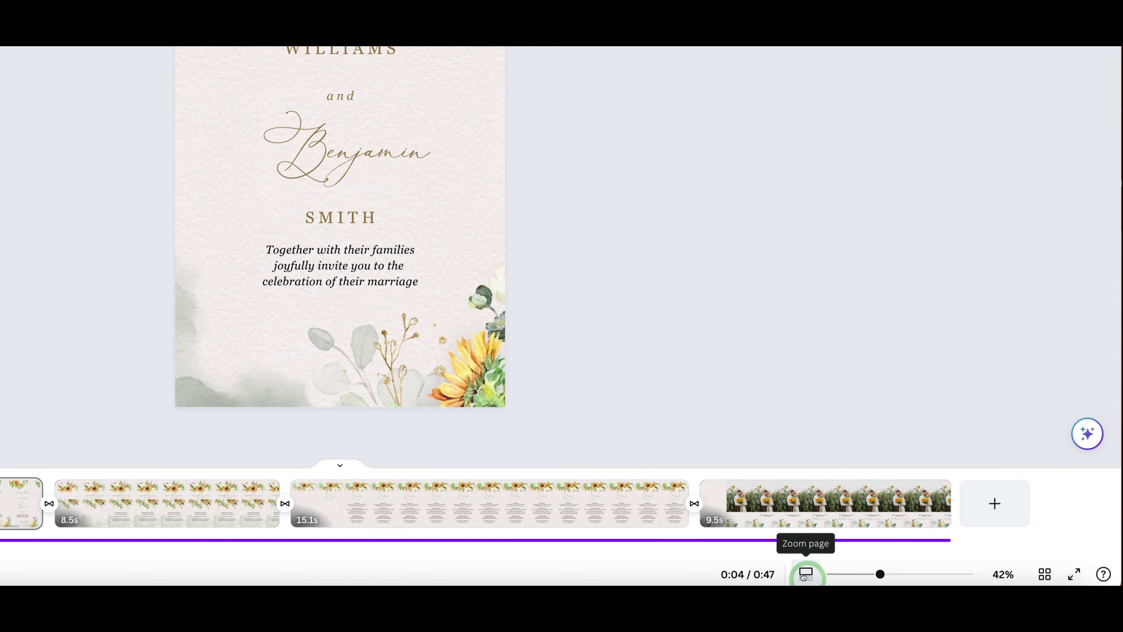
click(803, 575)
mouse_move(867, 574)
mouse_down()
mouse_move(913, 572)
mouse_move(865, 574)
mouse_up()
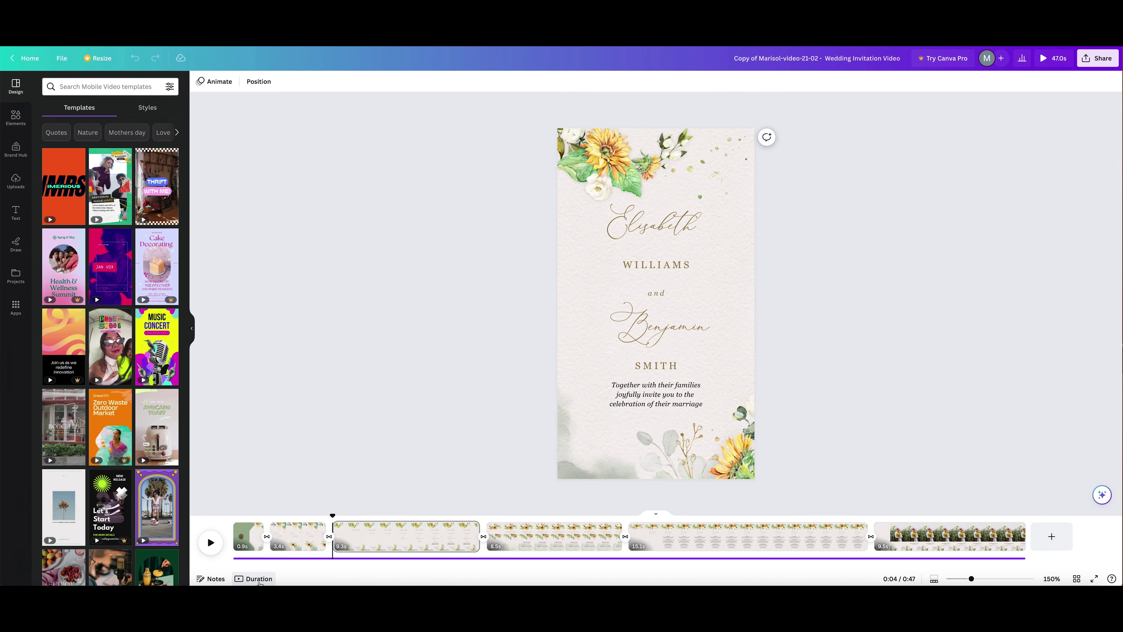
click(259, 583)
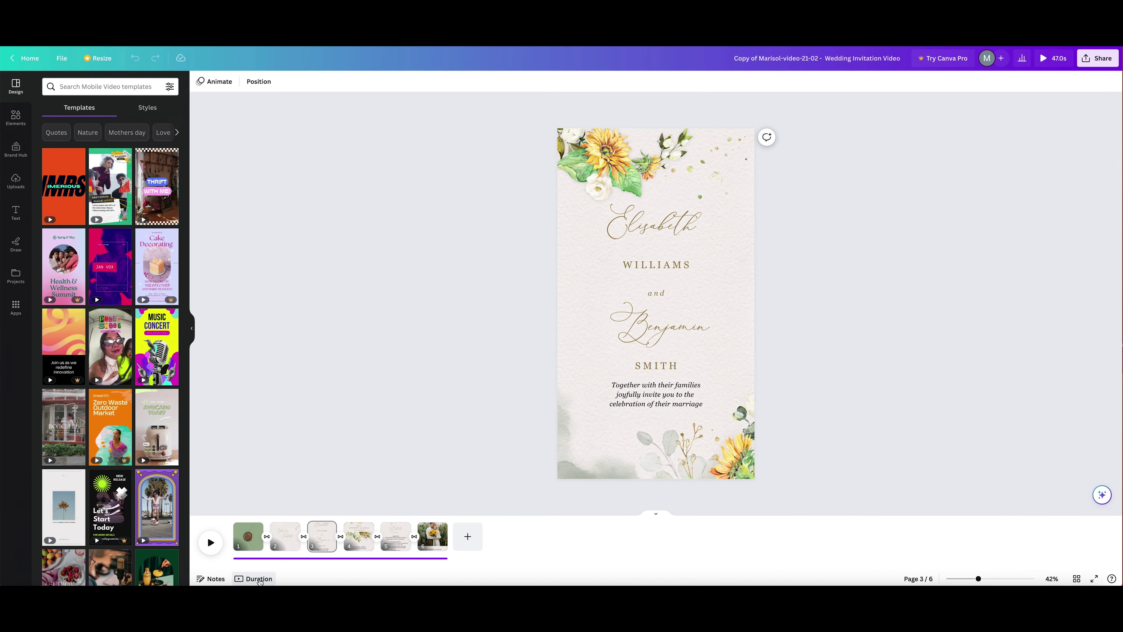
click(259, 579)
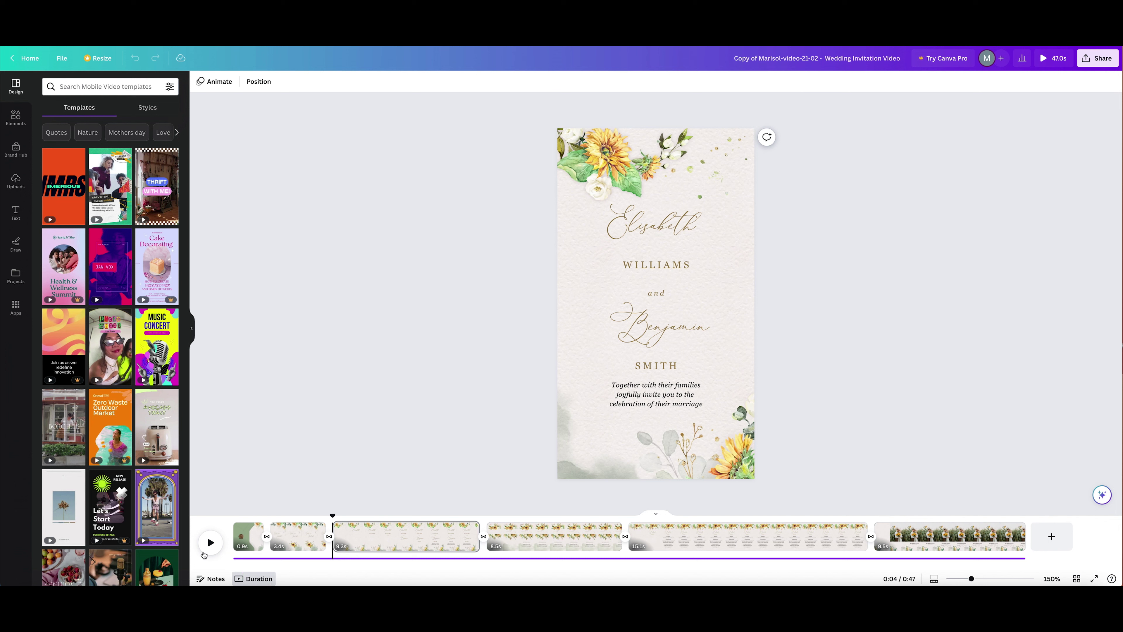
click(210, 543)
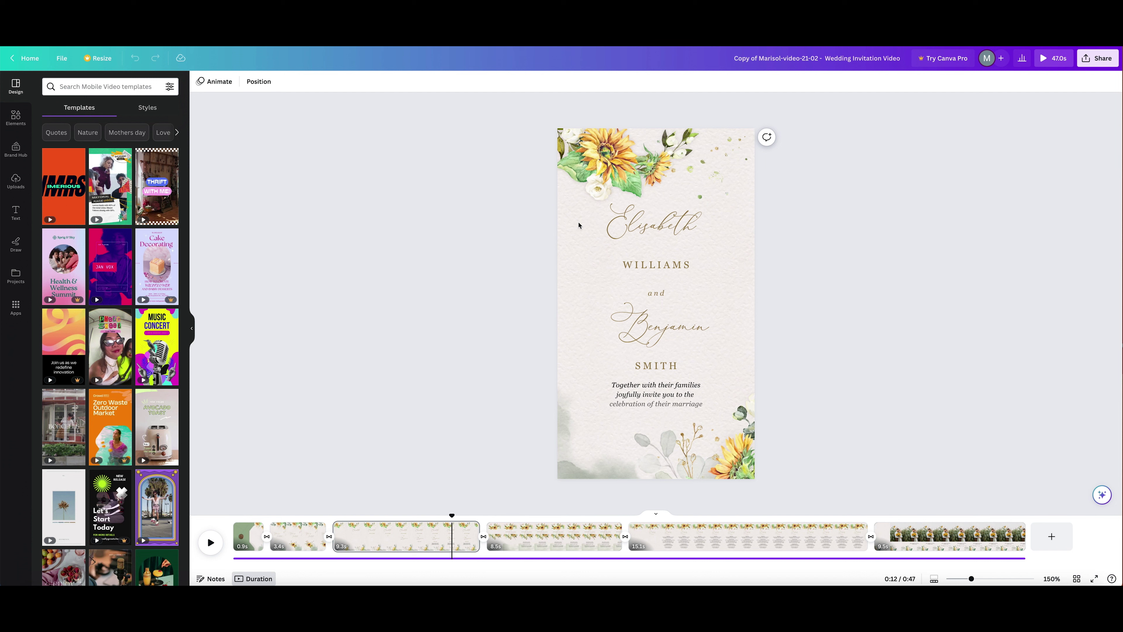
Replace the top first name on page three with the new first name.
click(660, 234)
click(662, 229)
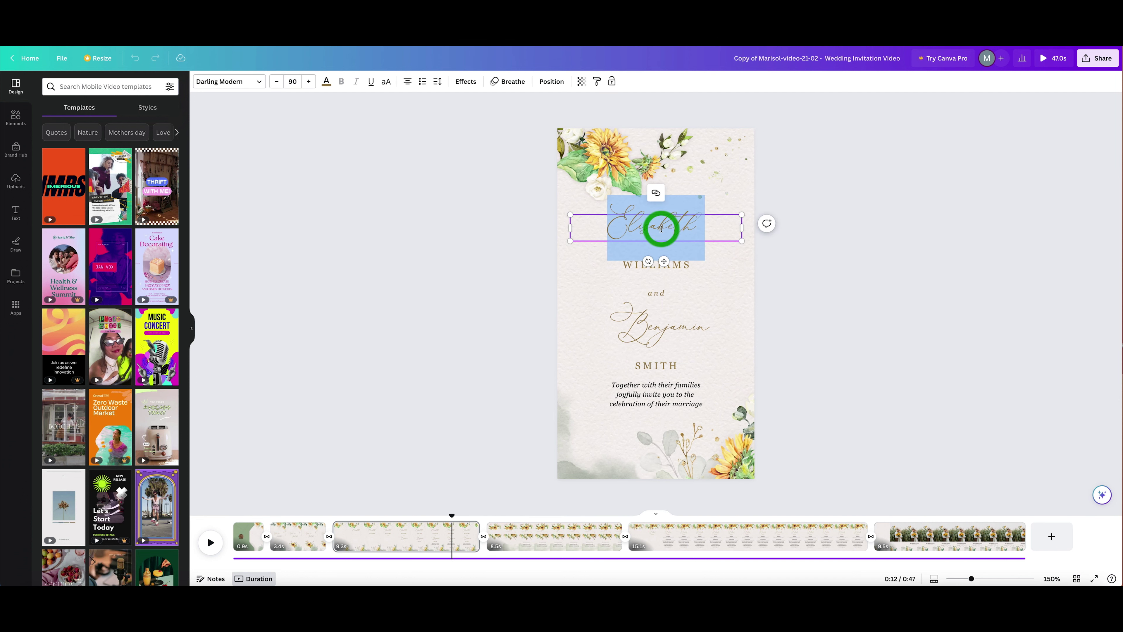
text(Amanda)
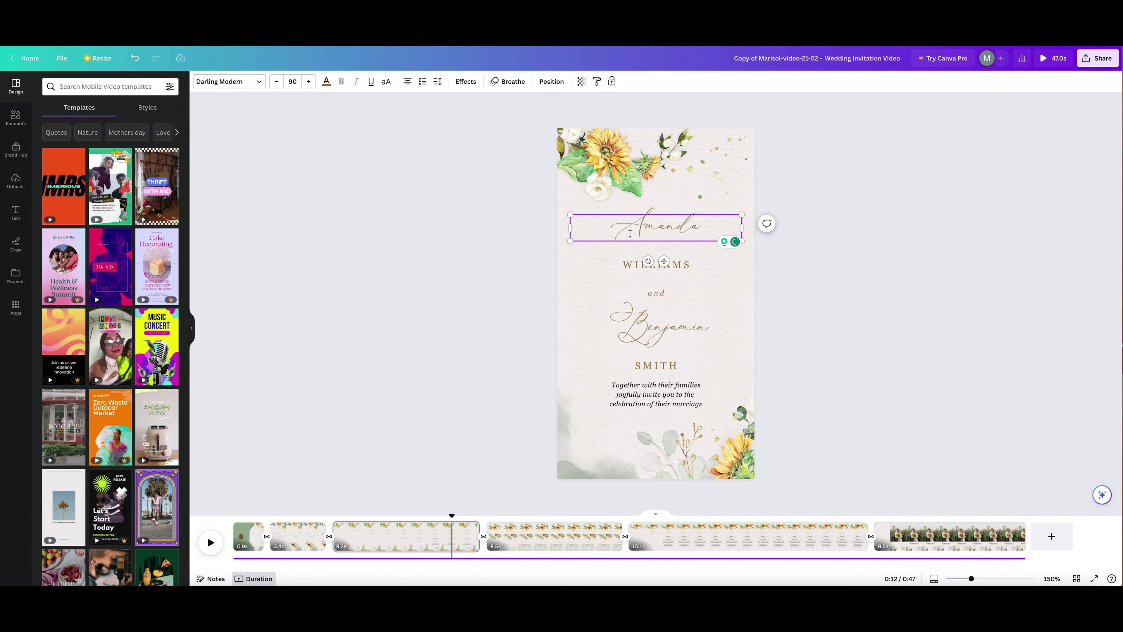
click(496, 284)
Set the name in the Alex Brush font at size 80.
click(636, 238)
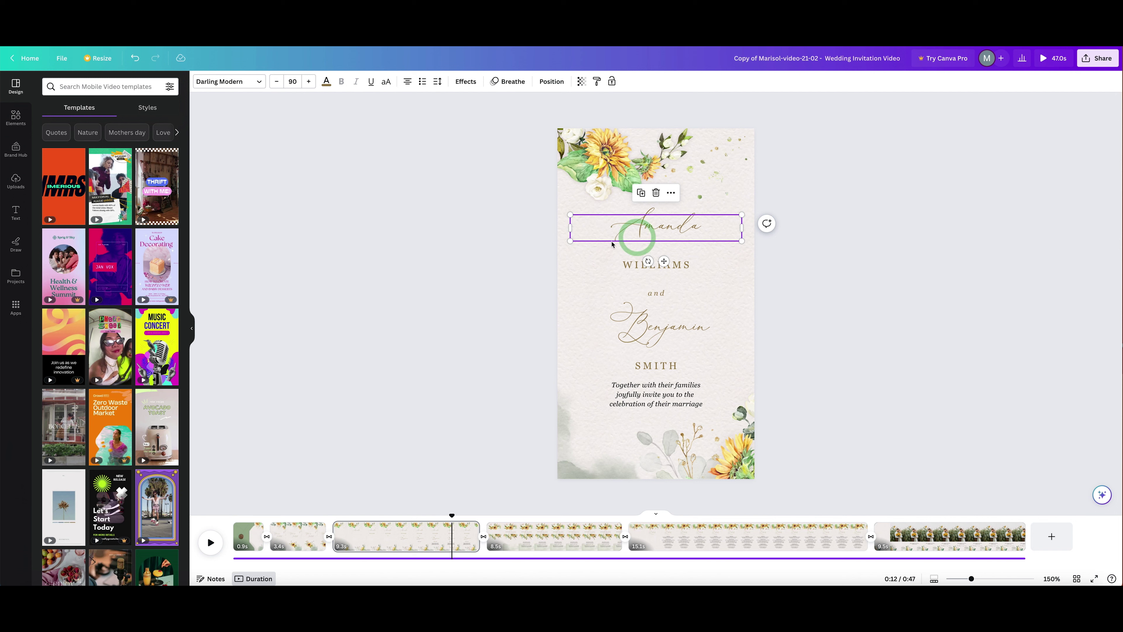
click(230, 82)
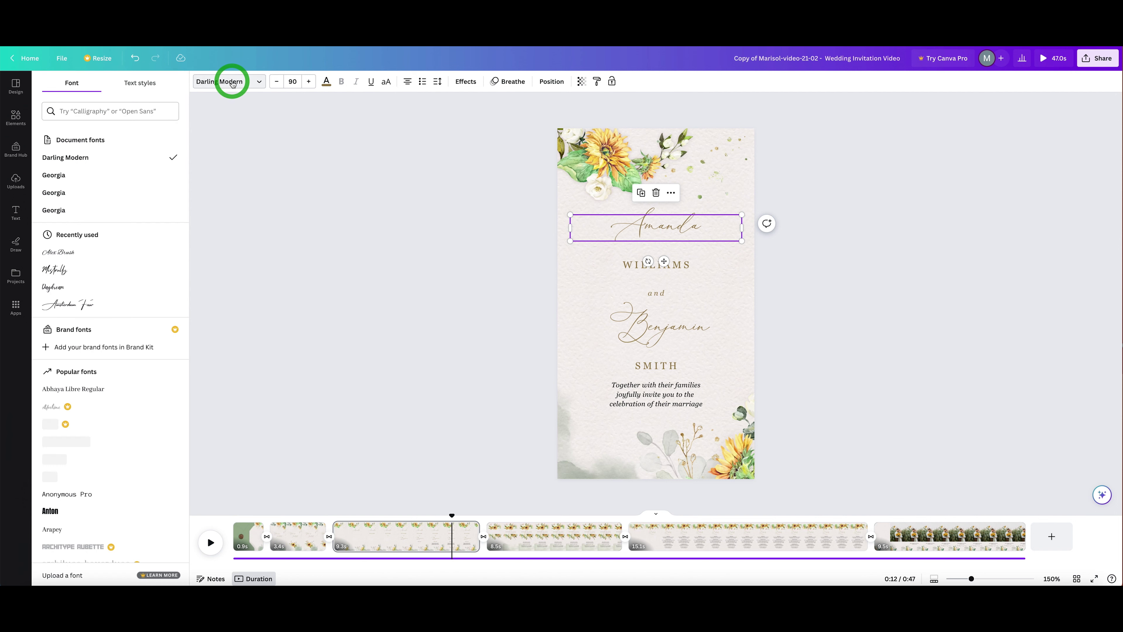
click(82, 250)
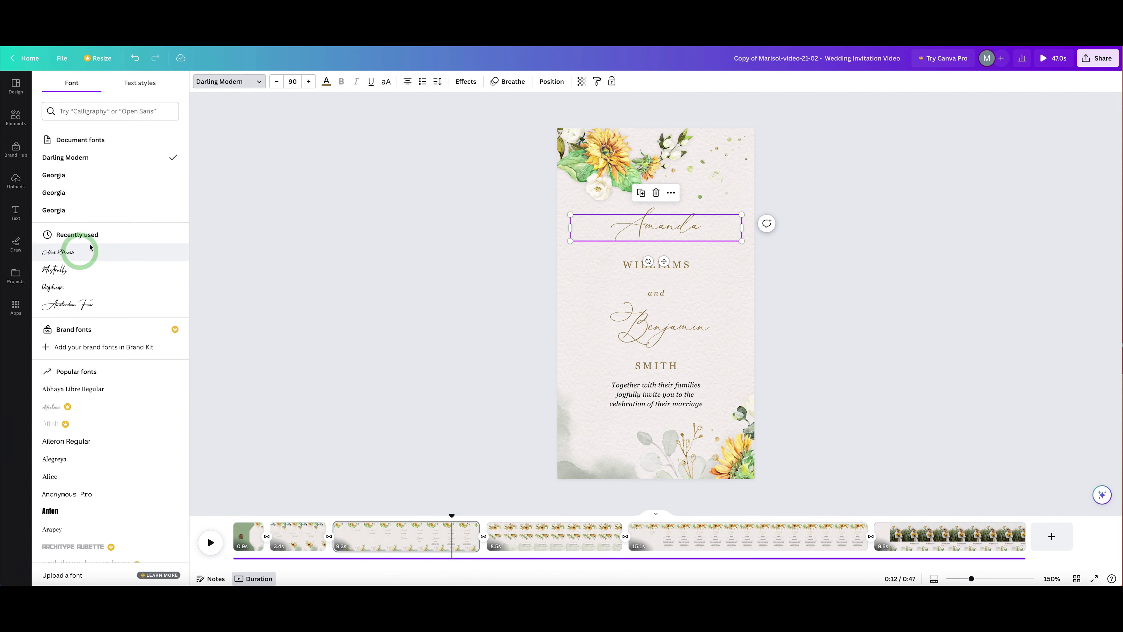
click(323, 166)
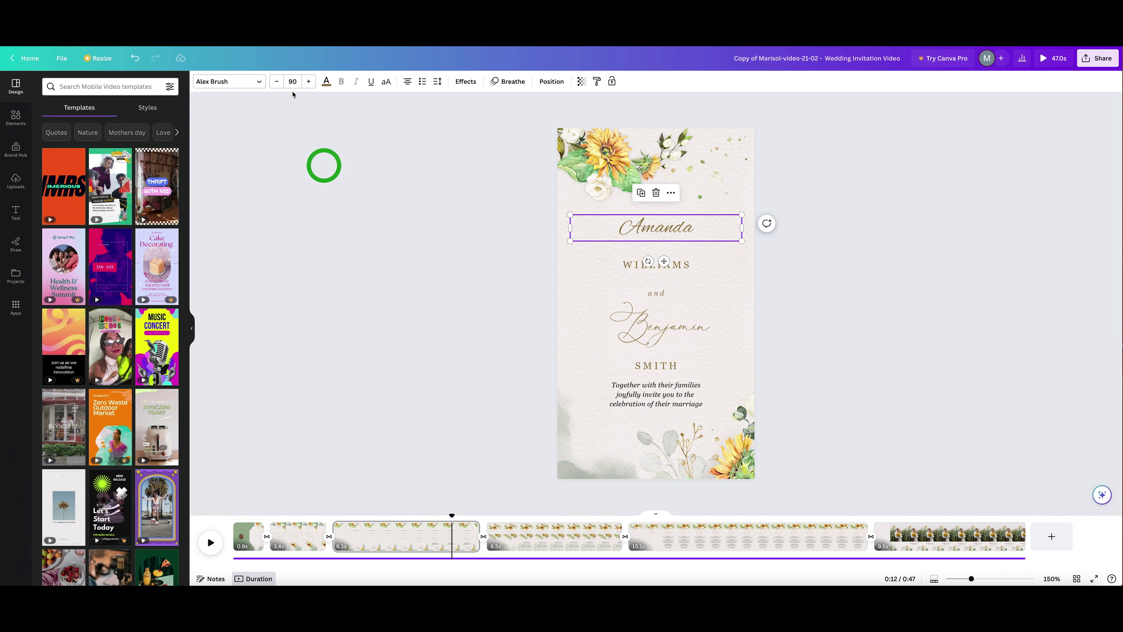
click(306, 82)
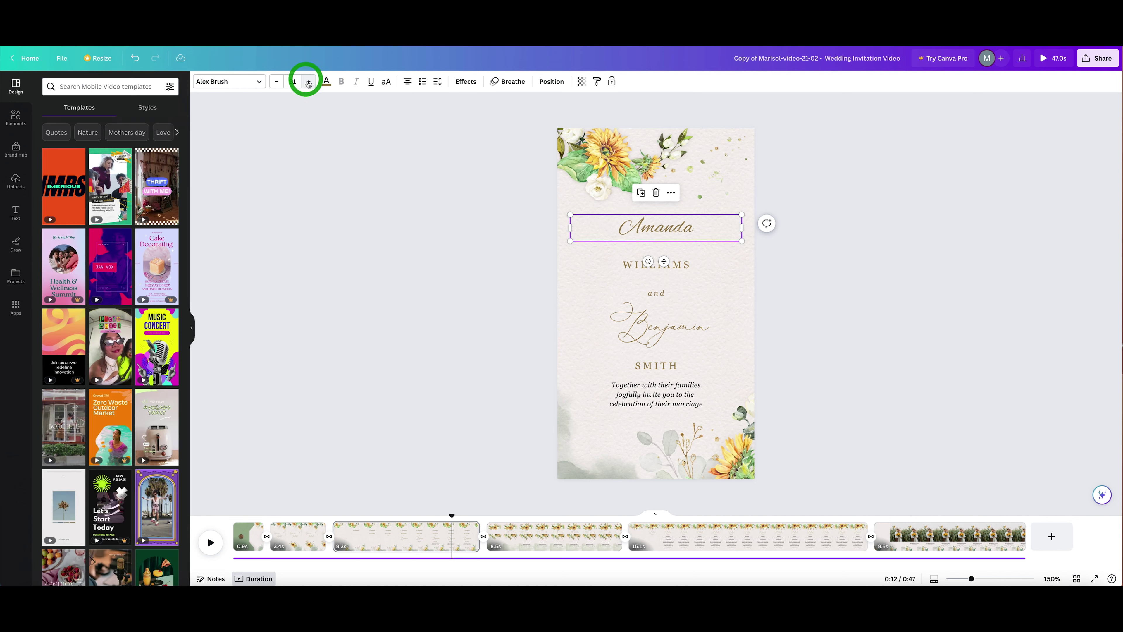
click(293, 82)
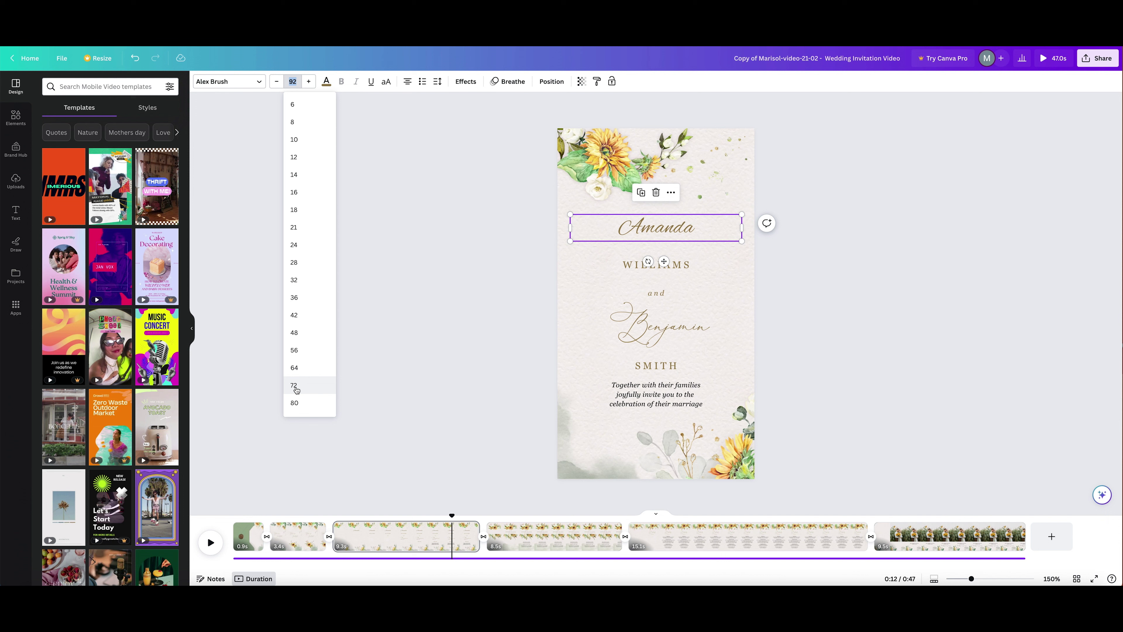
click(297, 397)
Widen the name's letter spacing and colour it dark green #14492C.
click(437, 81)
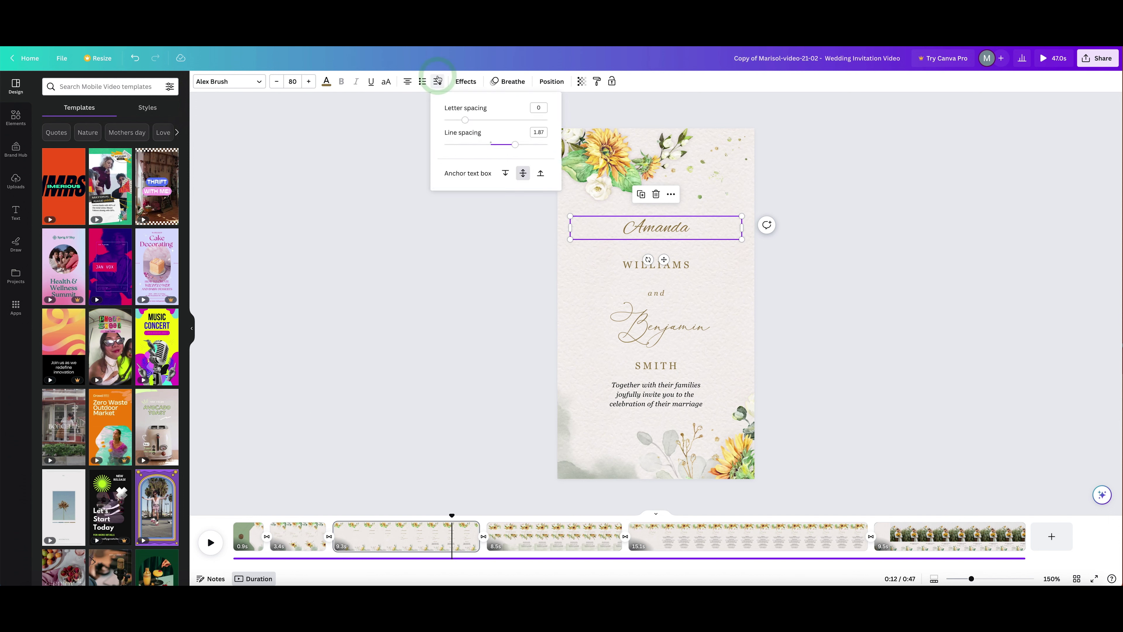
click(465, 120)
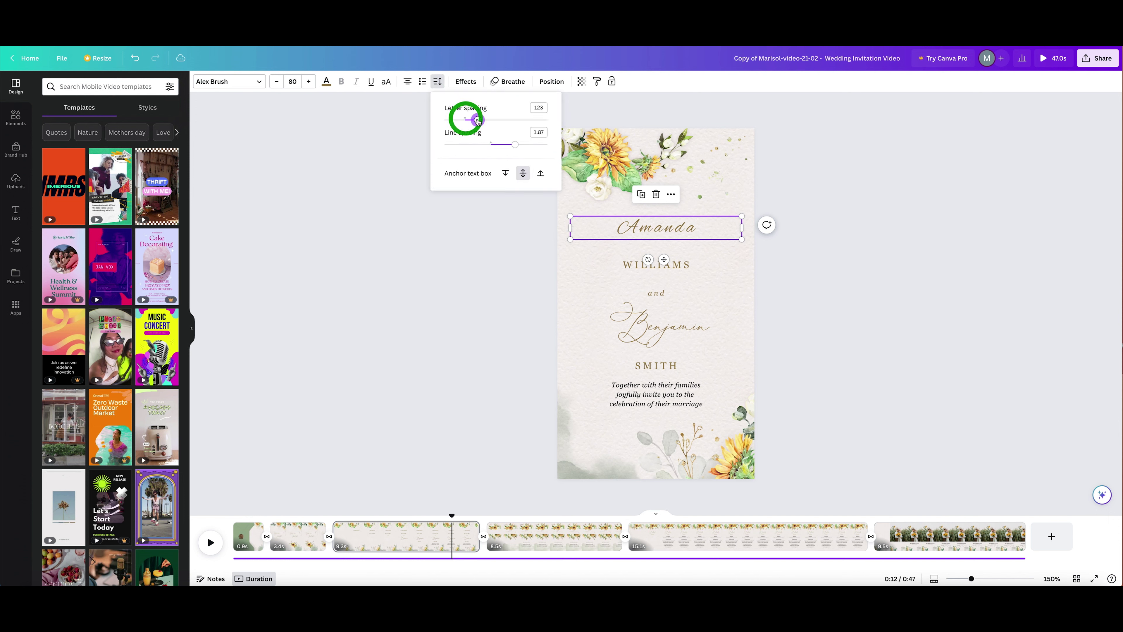
click(327, 82)
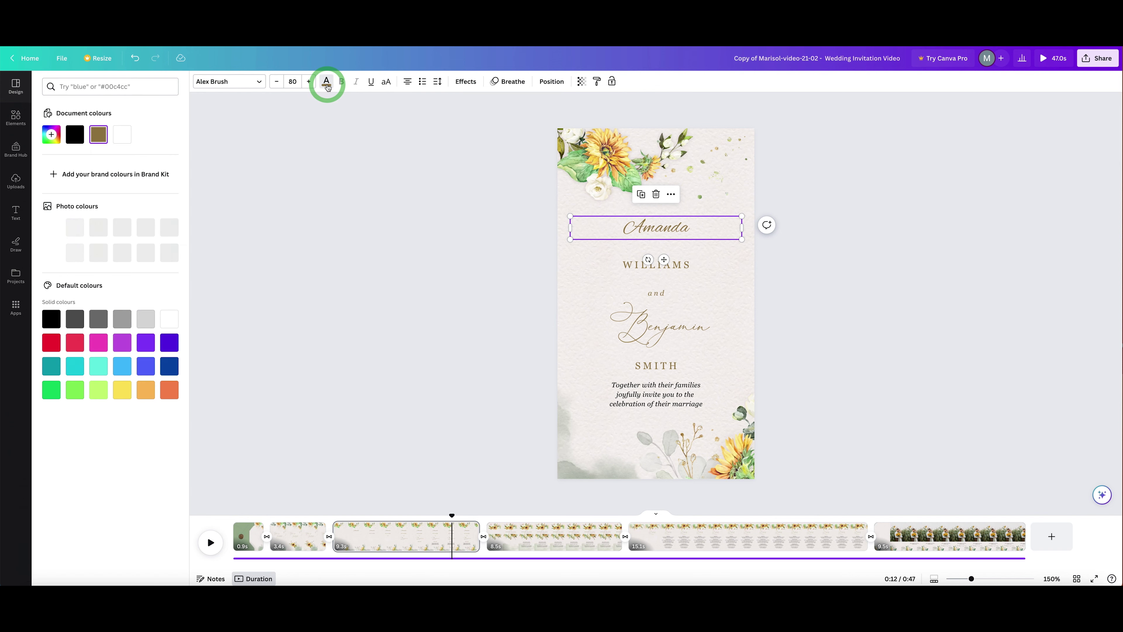
click(51, 135)
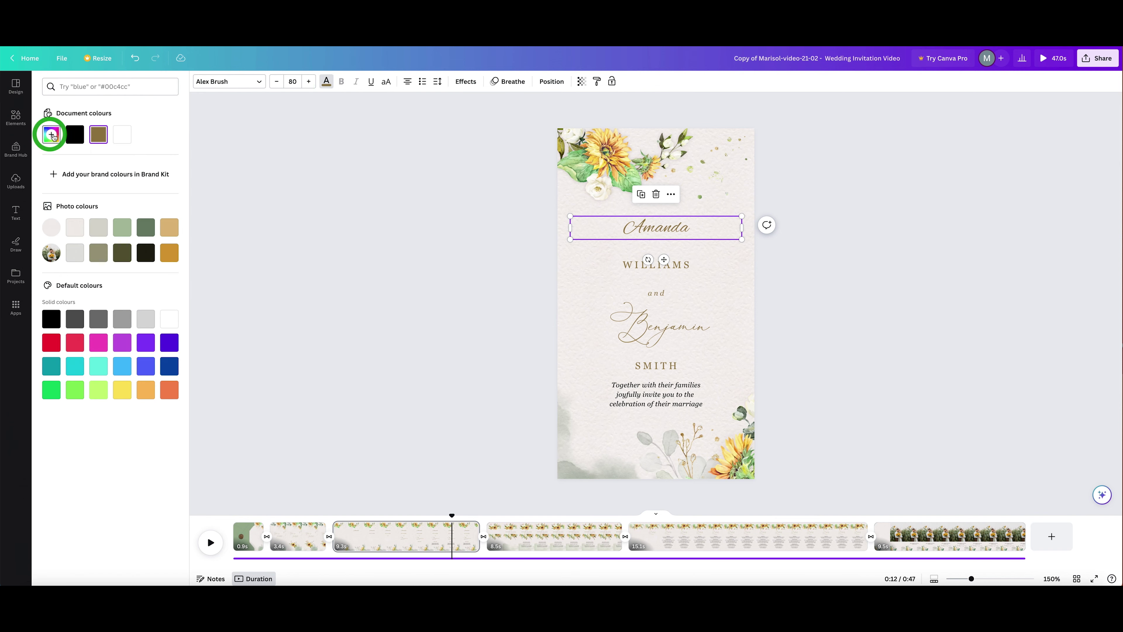
click(99, 210)
drag(117, 174, 138, 191)
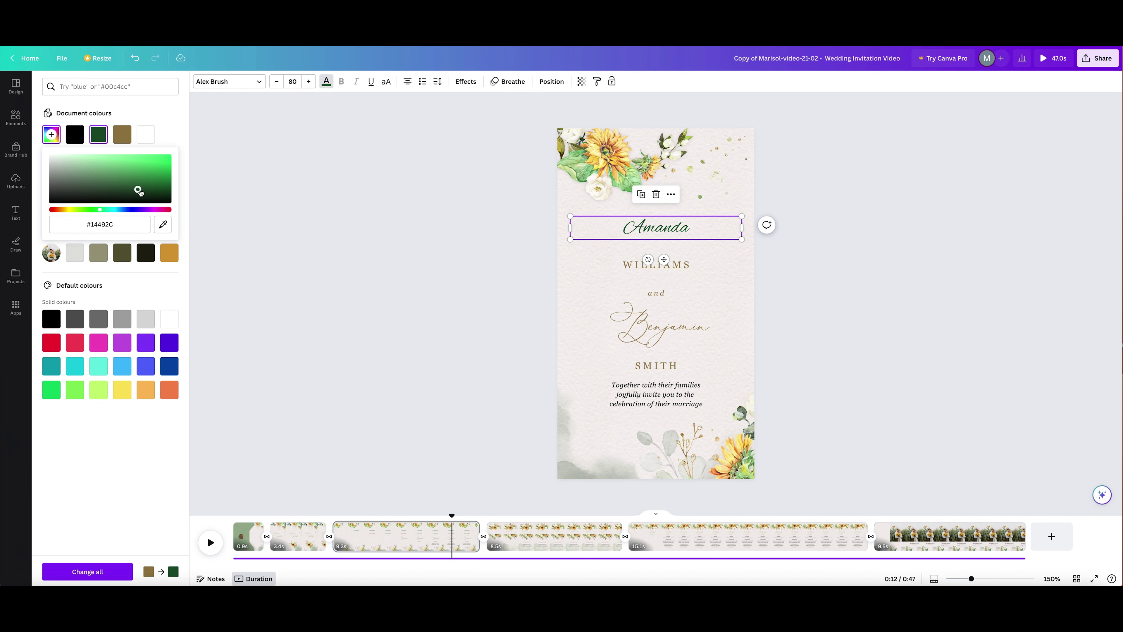
click(242, 196)
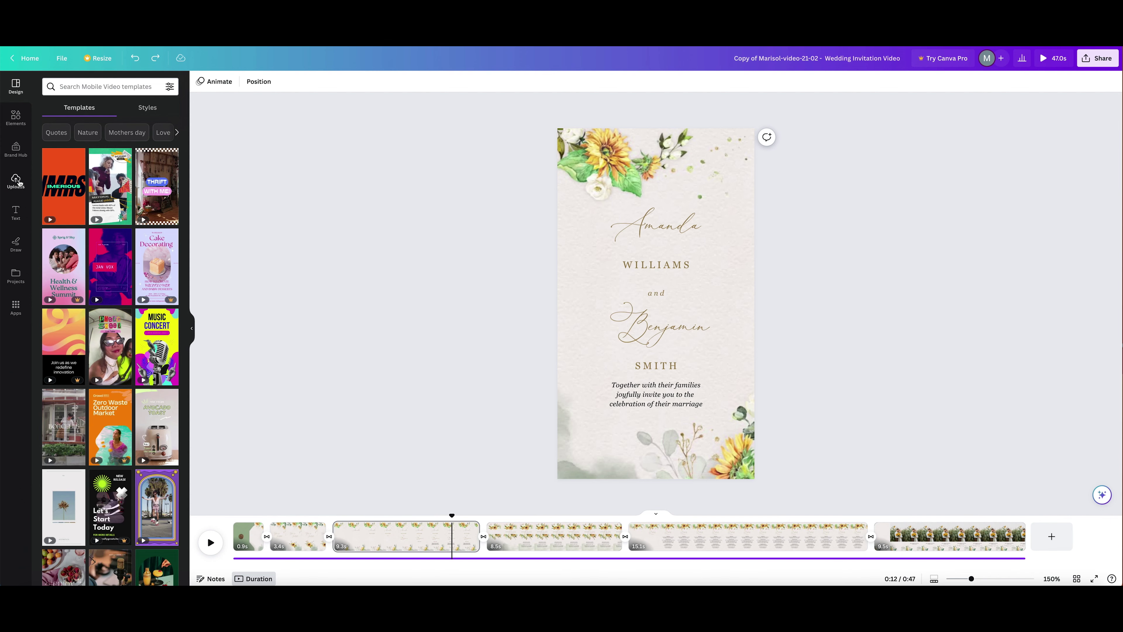
Upload '02-Blush Navy Wedding Invitation_extra long.mp3' and a couple photo from the computer.
click(19, 182)
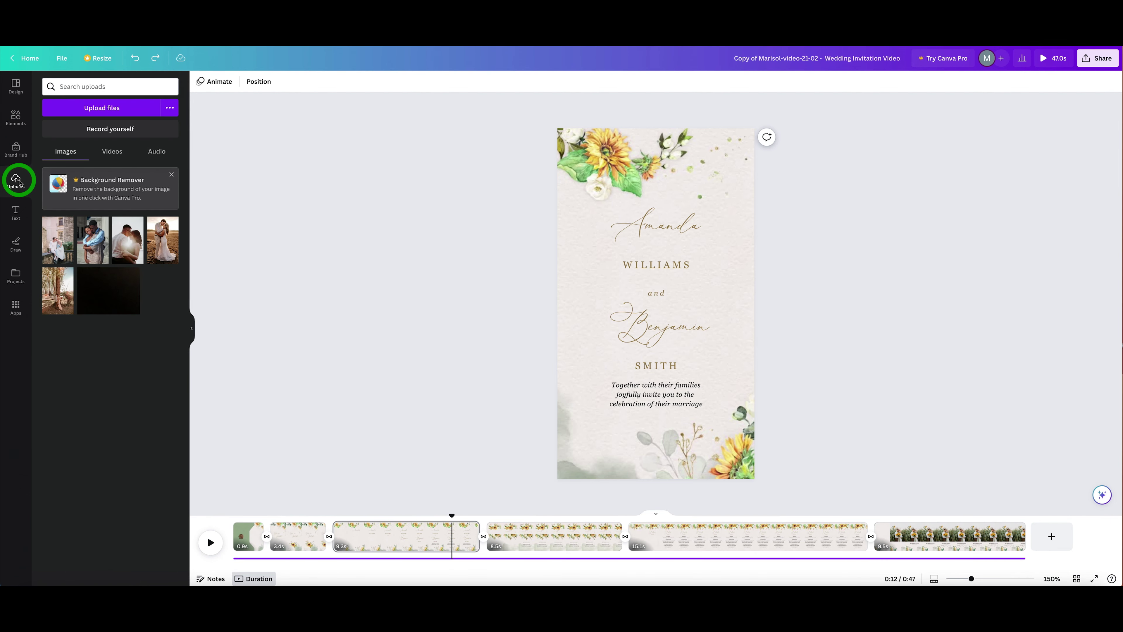
click(111, 112)
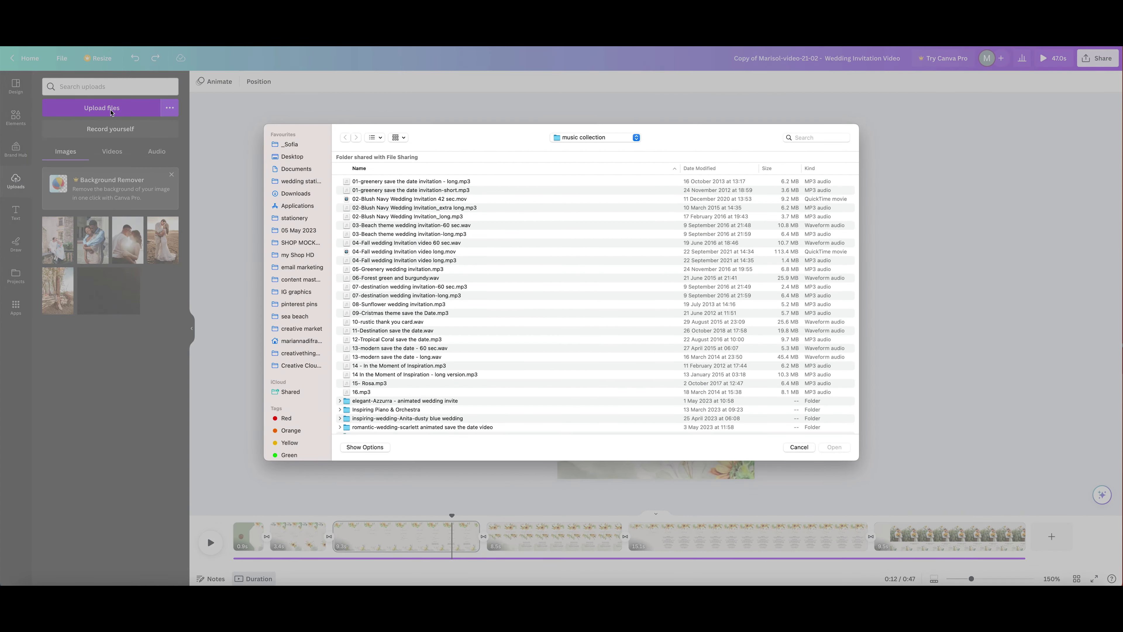
click(412, 208)
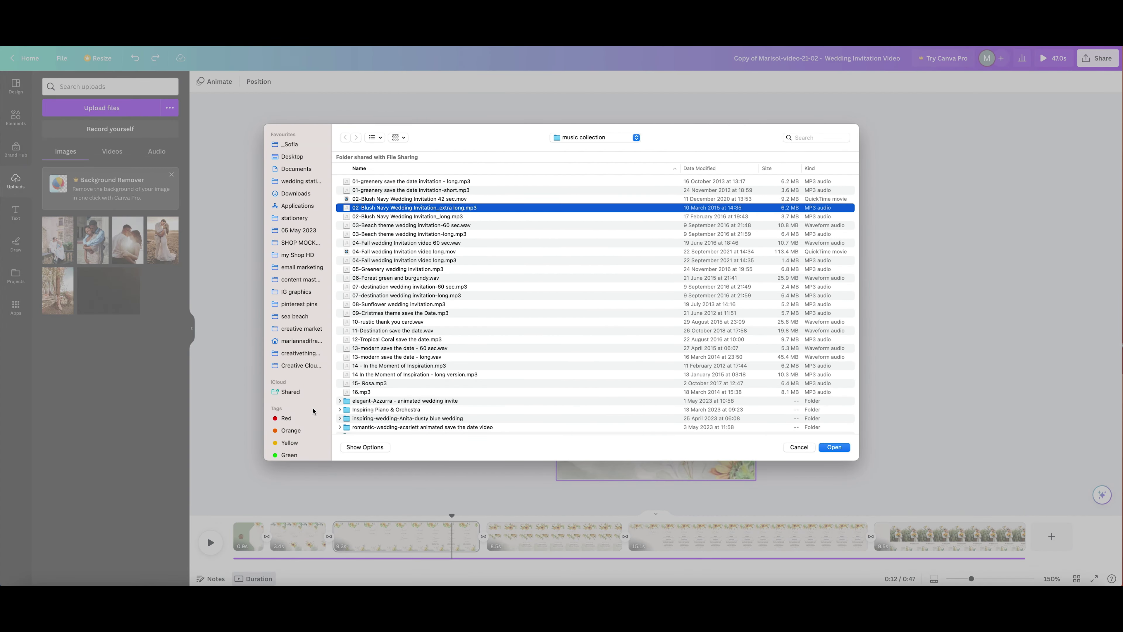
click(833, 446)
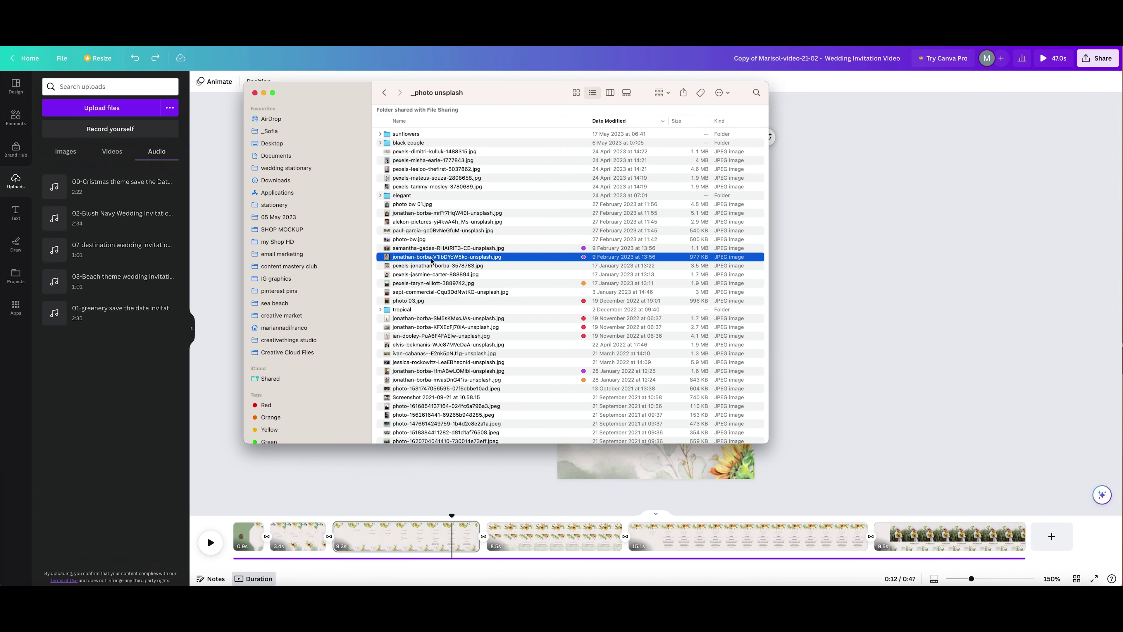
drag(433, 261, 140, 248)
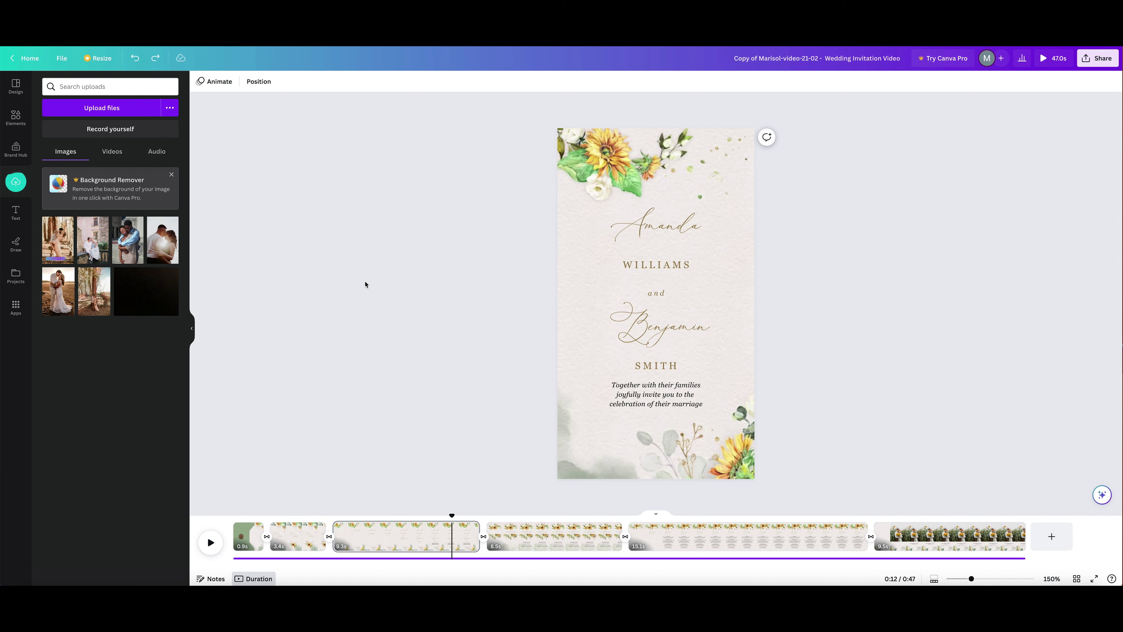
Place the forest couple photo into the RSVP page's photo frame and adjust its crop.
drag(62, 241, 624, 269)
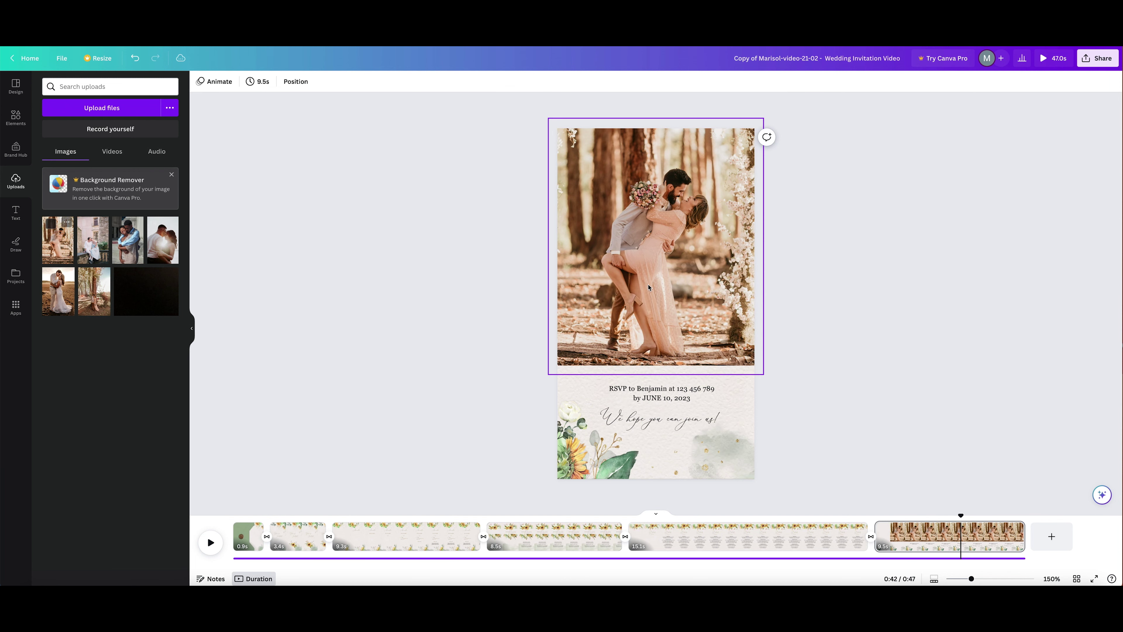
double_click(648, 285)
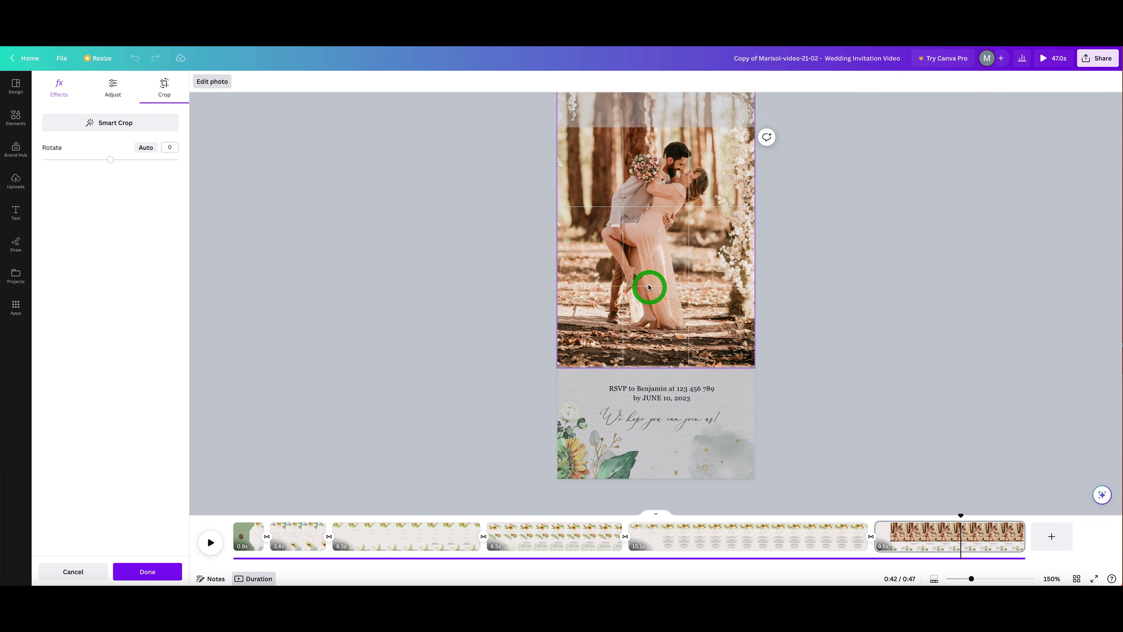
click(504, 306)
click(503, 305)
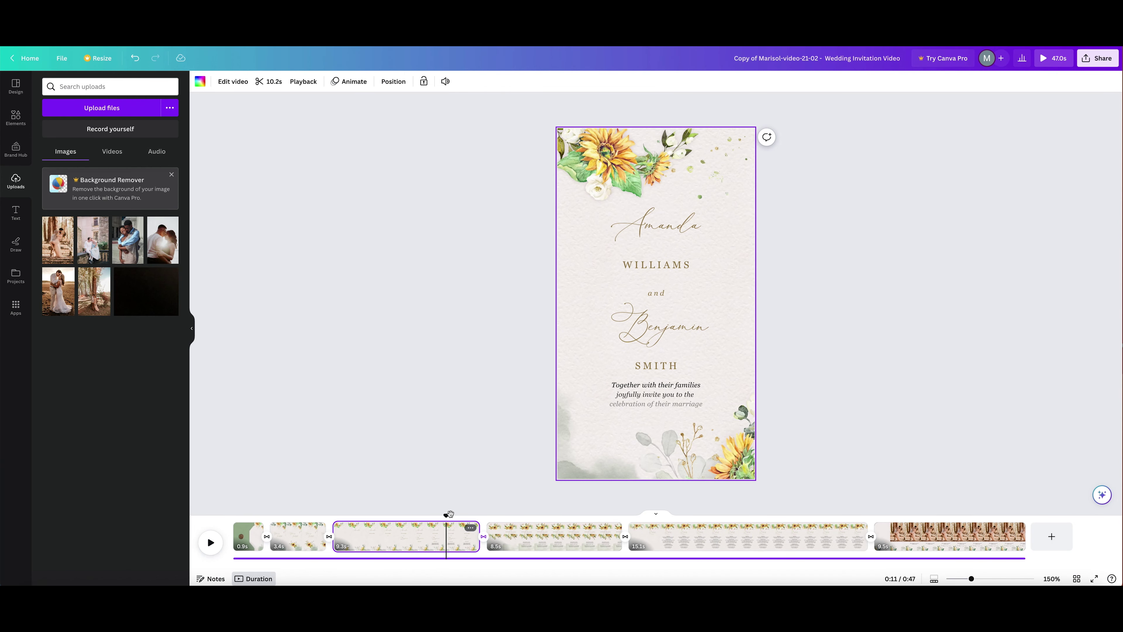
Set the couple's names clip to 0.75 video speed, stretching the video to 50.4 s.
click(306, 81)
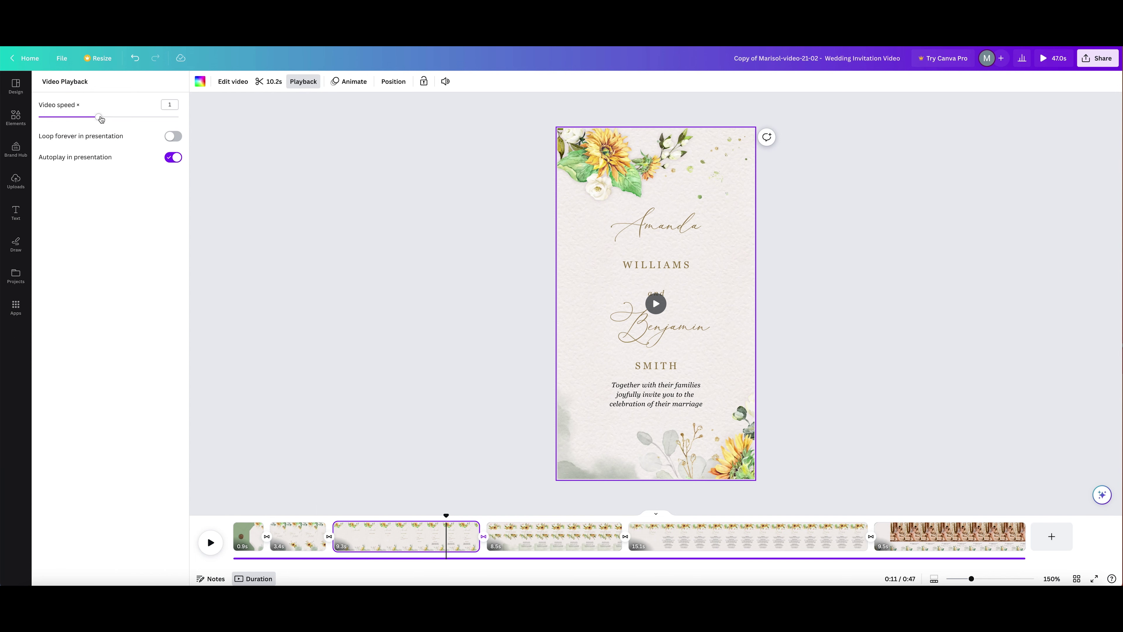
drag(102, 119, 79, 125)
Trim the start and end of the names clip down to about 7.7 seconds.
click(228, 116)
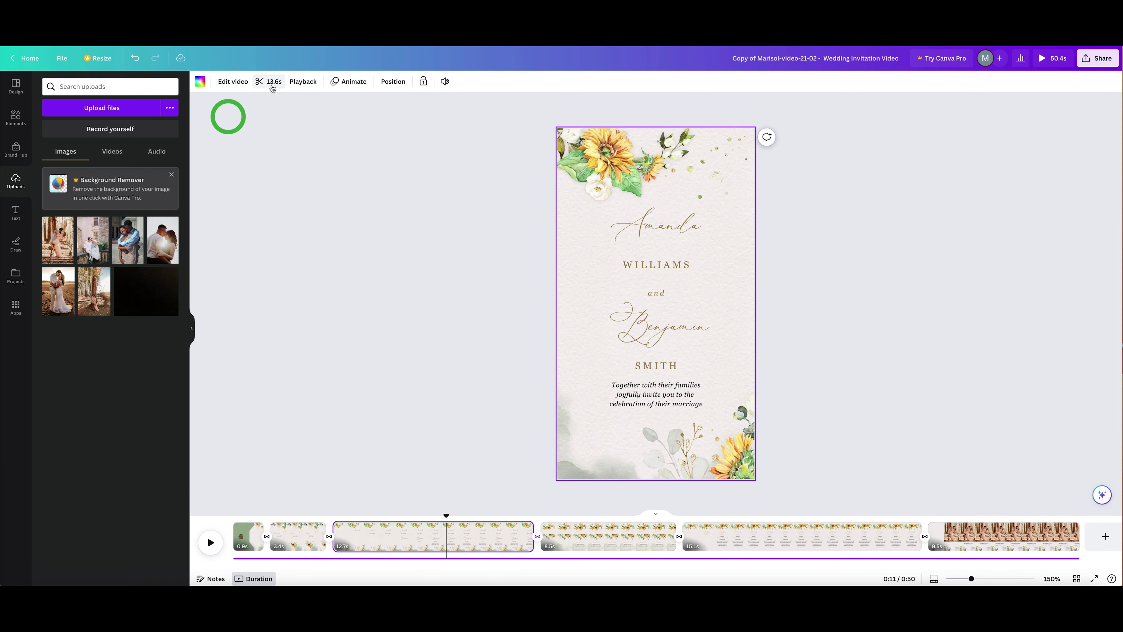
click(271, 85)
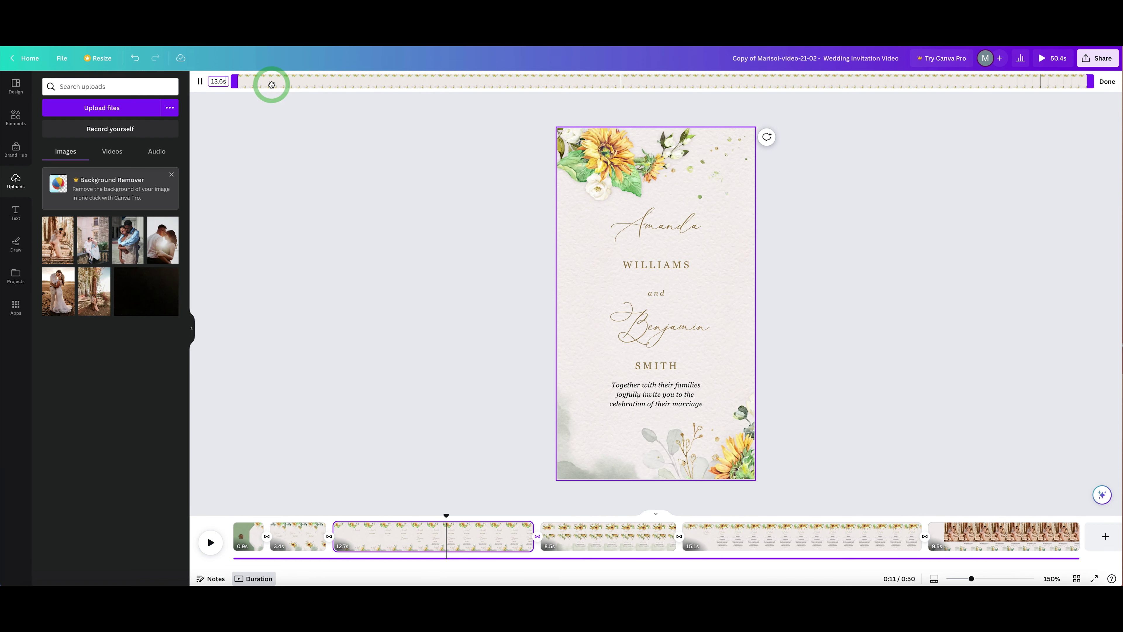
click(238, 82)
drag(238, 82, 323, 82)
drag(1090, 82, 964, 82)
click(1095, 86)
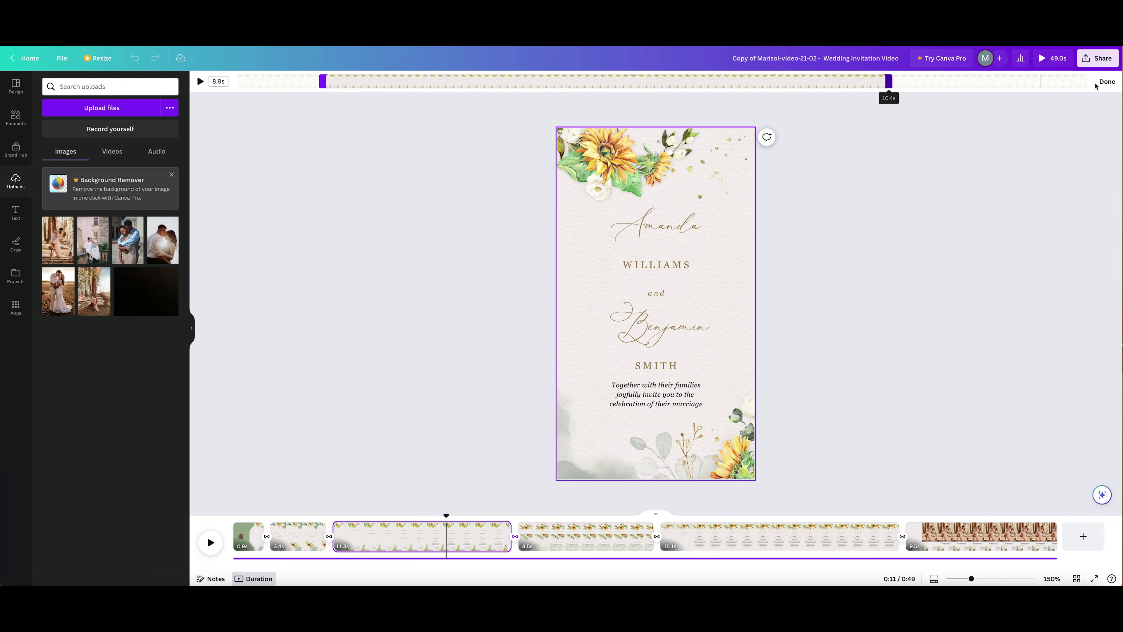
drag(885, 82, 811, 82)
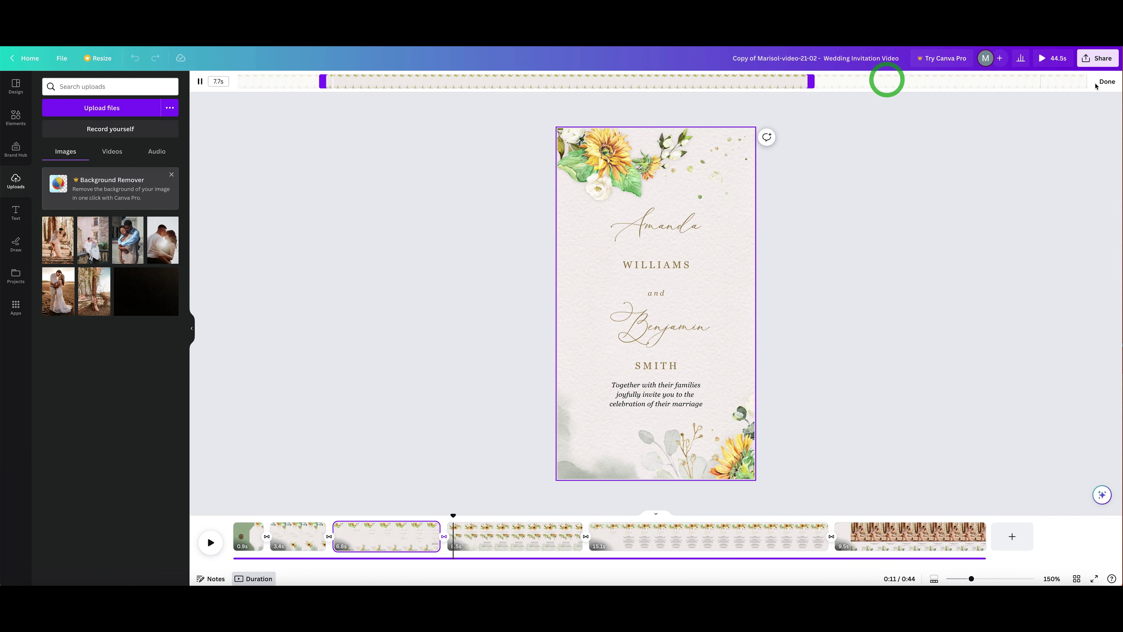
click(1103, 86)
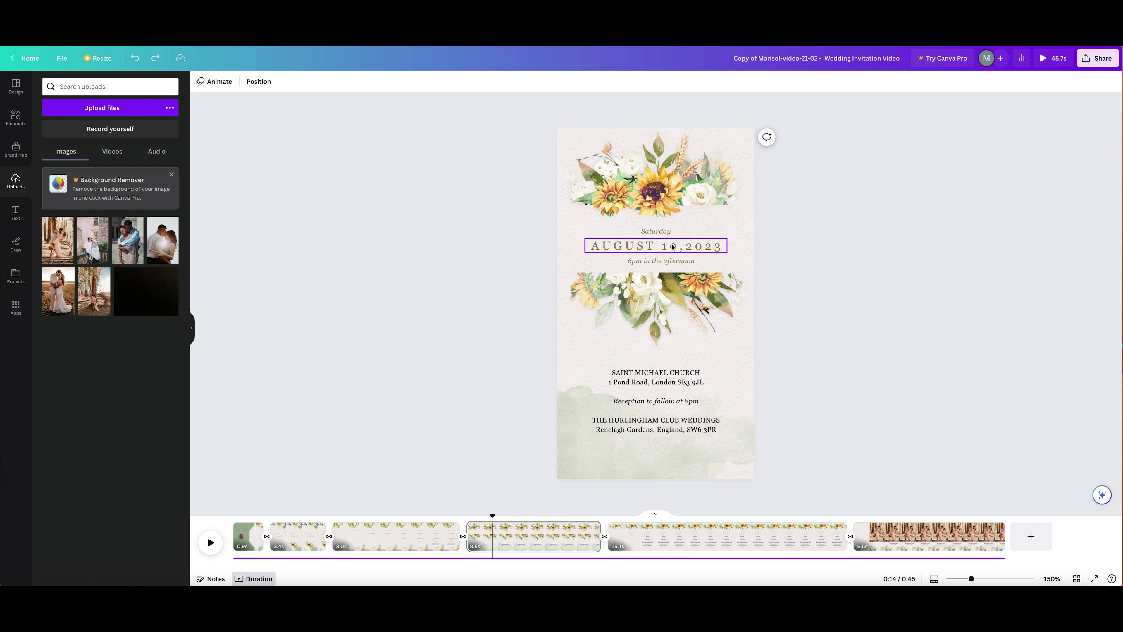
Select the Saturday, date, 6pm and venue texts on the date page and show their timing.
click(670, 231)
shift+click(677, 245)
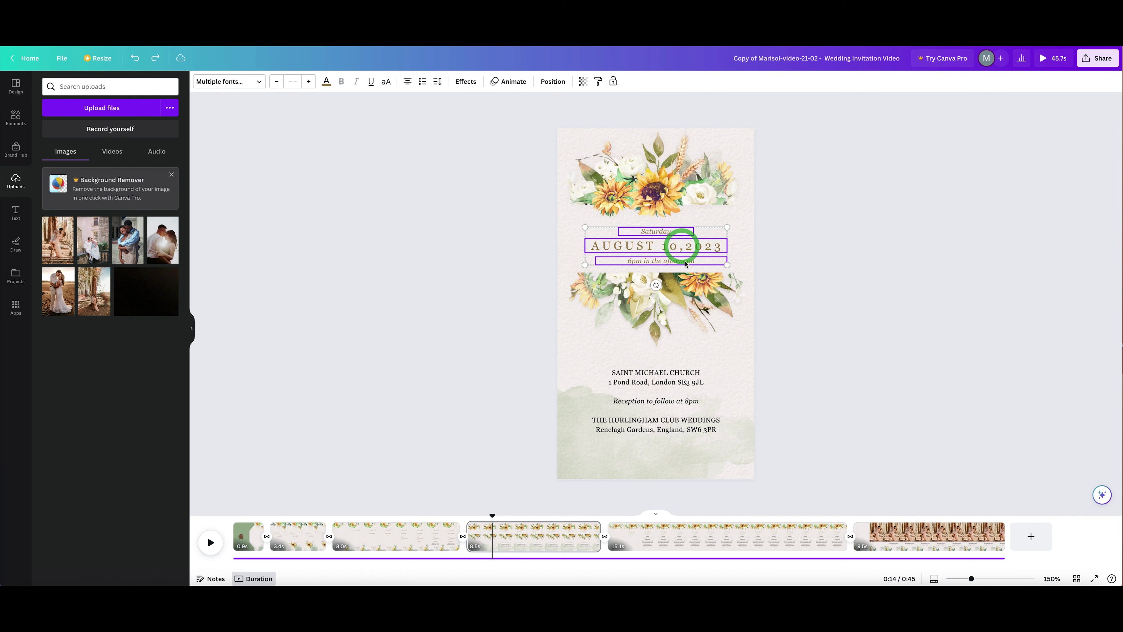
shift+click(684, 261)
shift+click(672, 376)
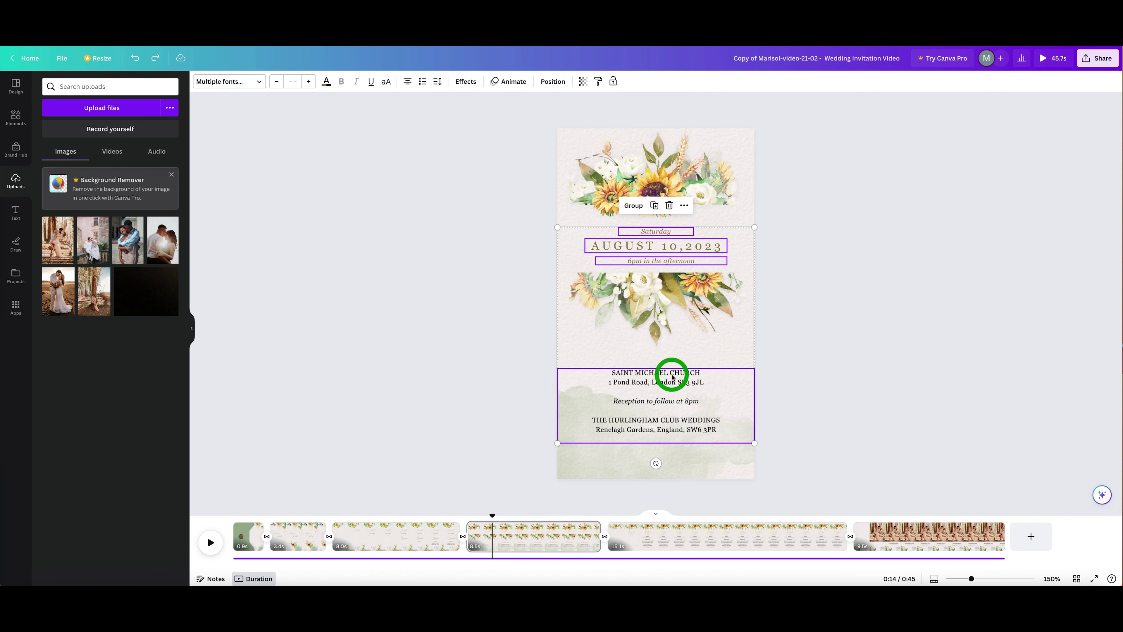
right_click(672, 376)
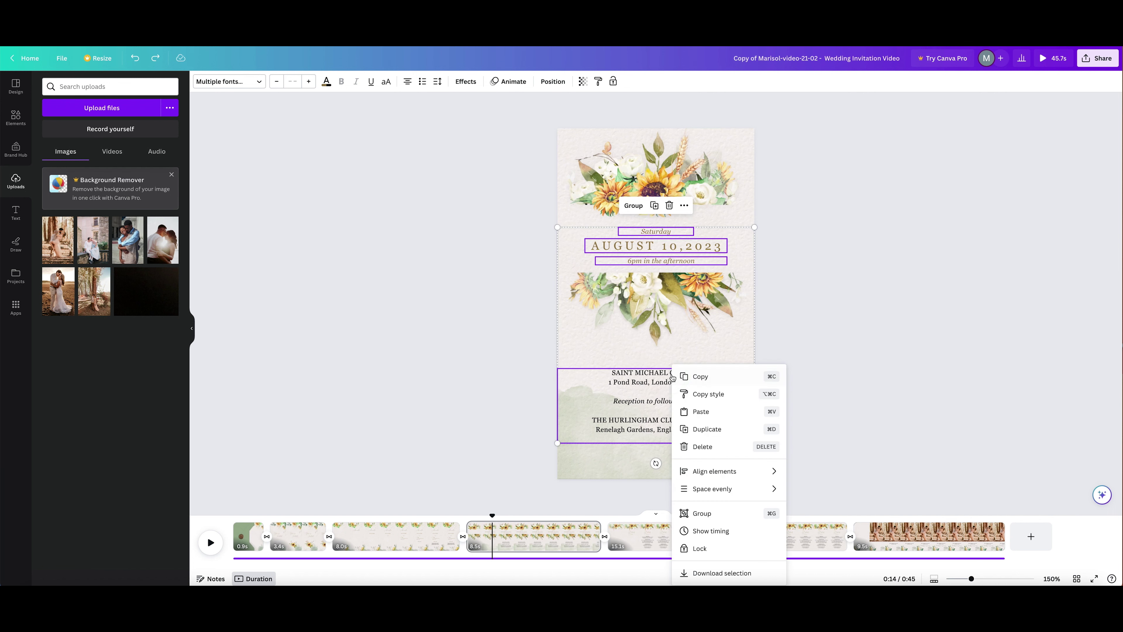
click(703, 530)
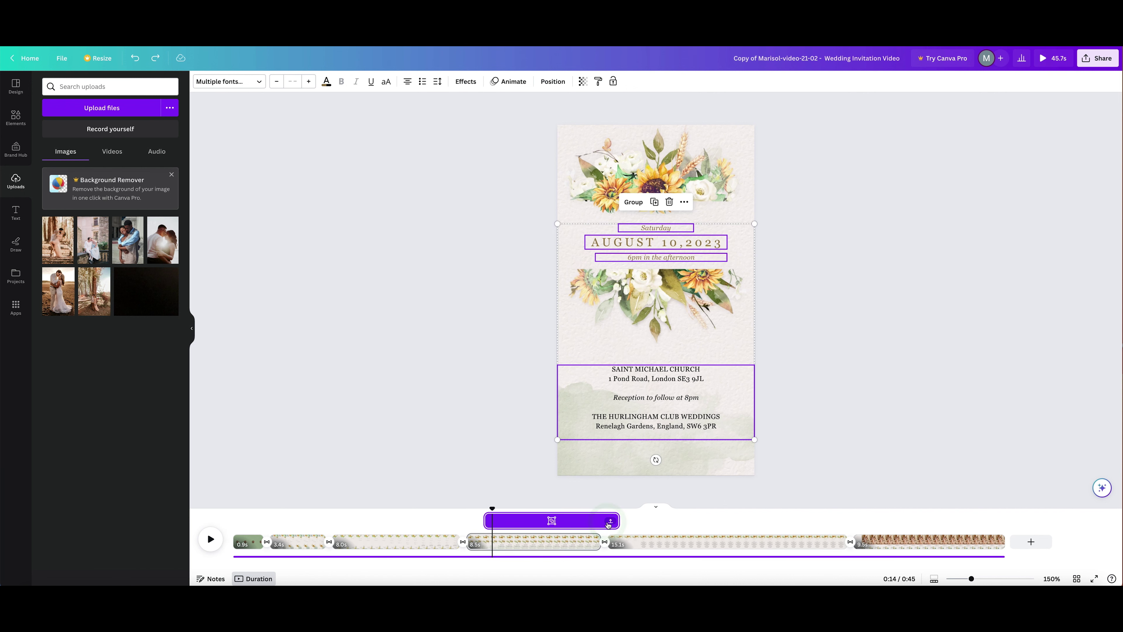
Align the Saint Michael venue text's timing with the other three date-page lines.
click(610, 521)
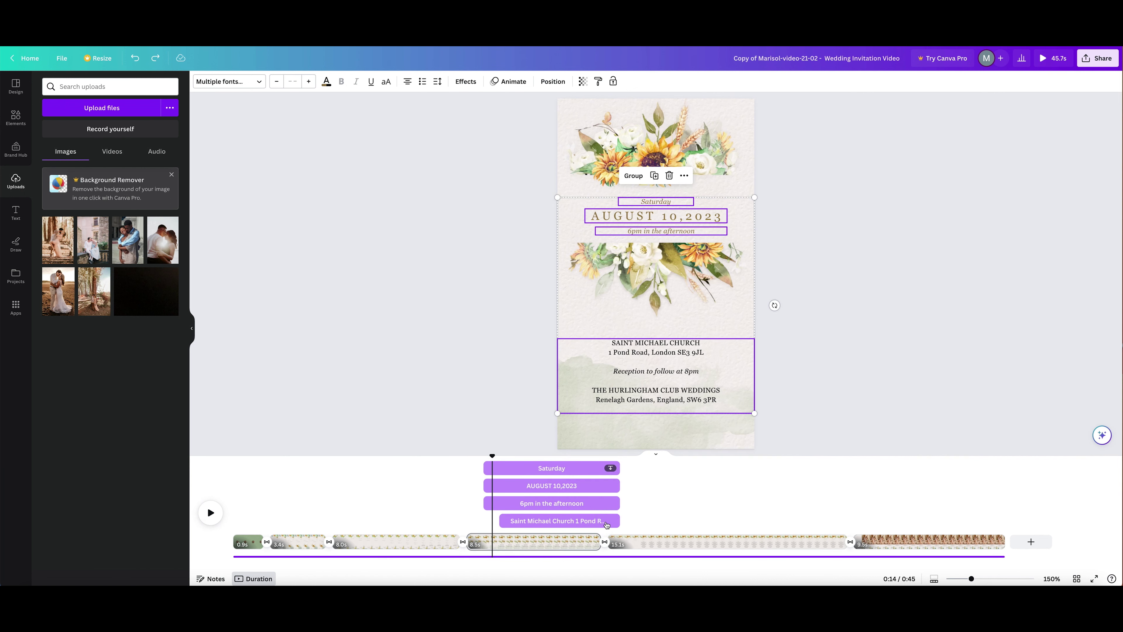
click(606, 525)
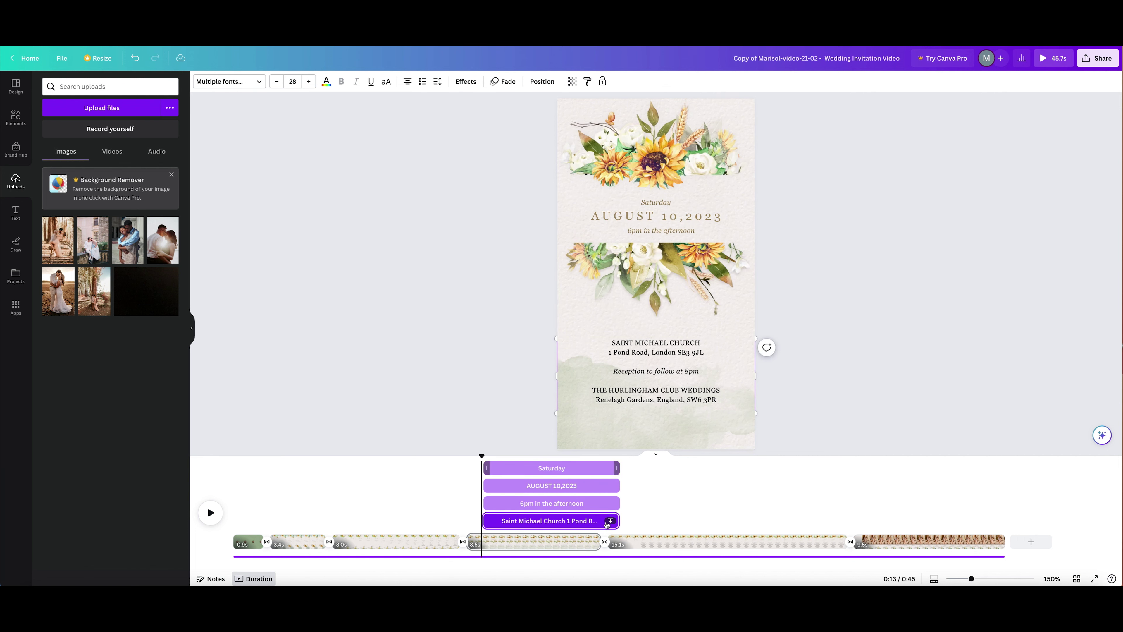
drag(482, 456, 511, 455)
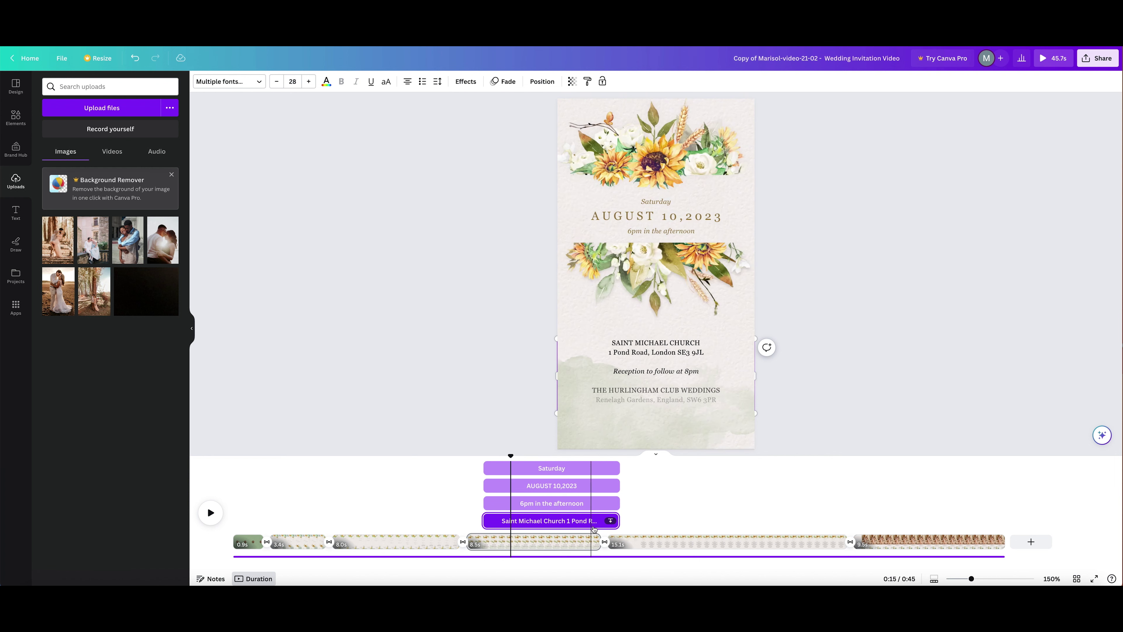
click(610, 522)
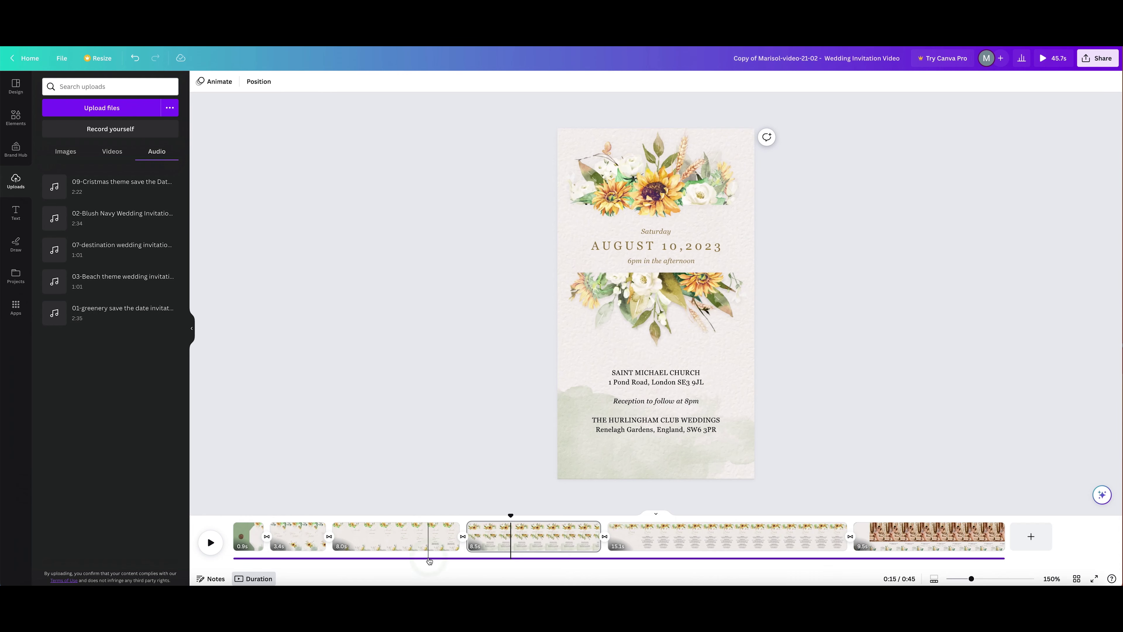
click(429, 558)
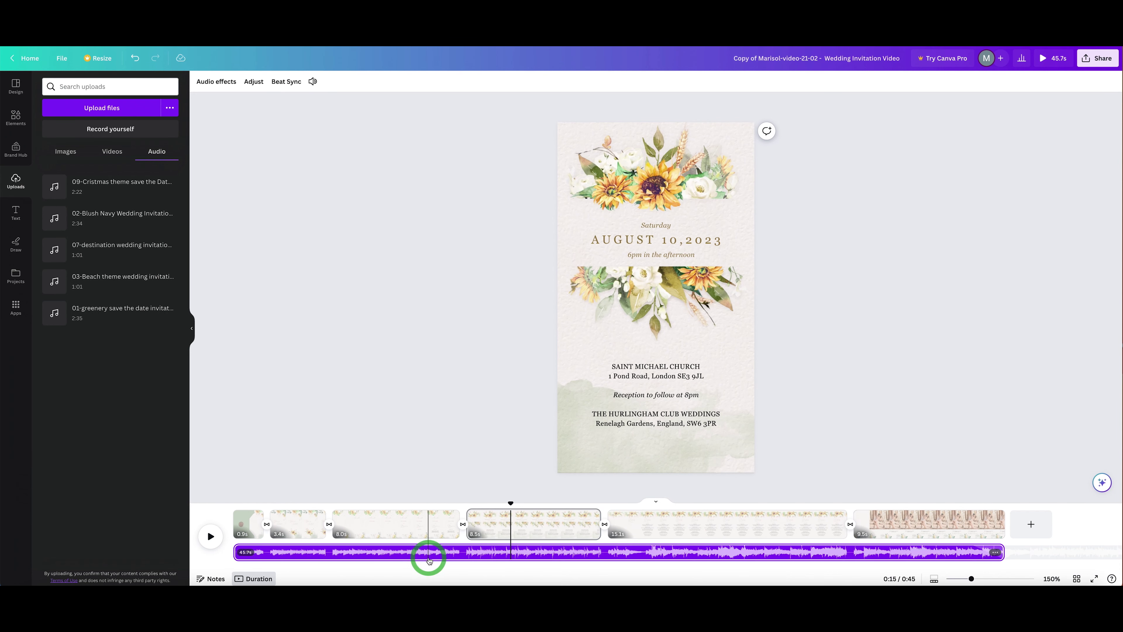
Swap the background music for the Blush Navy track and align it with the video's start.
click(107, 216)
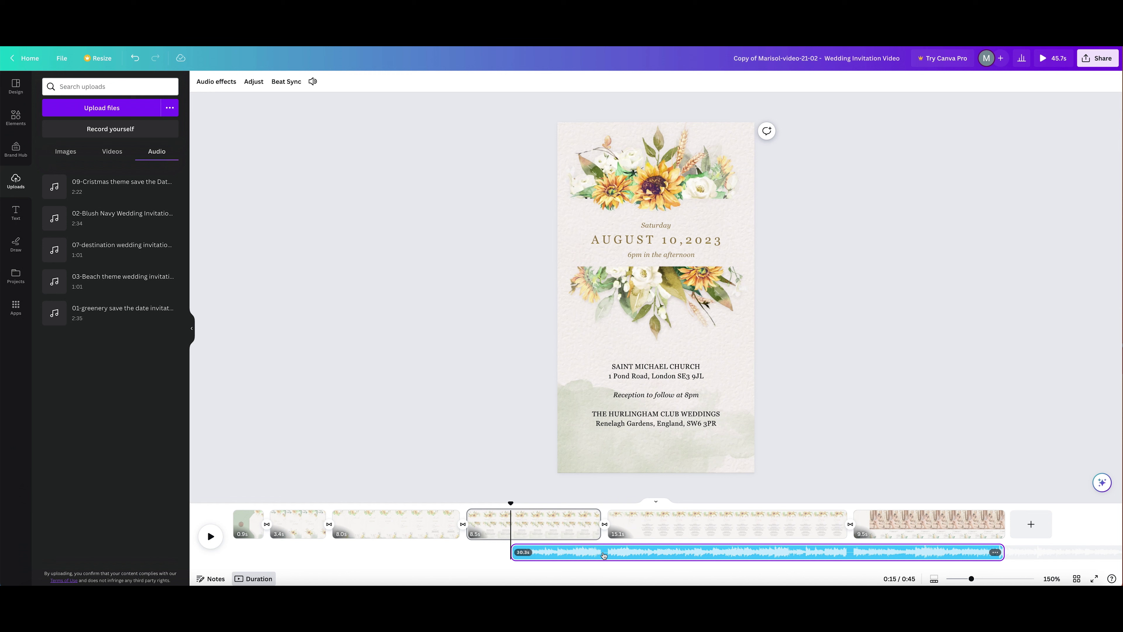
drag(603, 555, 424, 553)
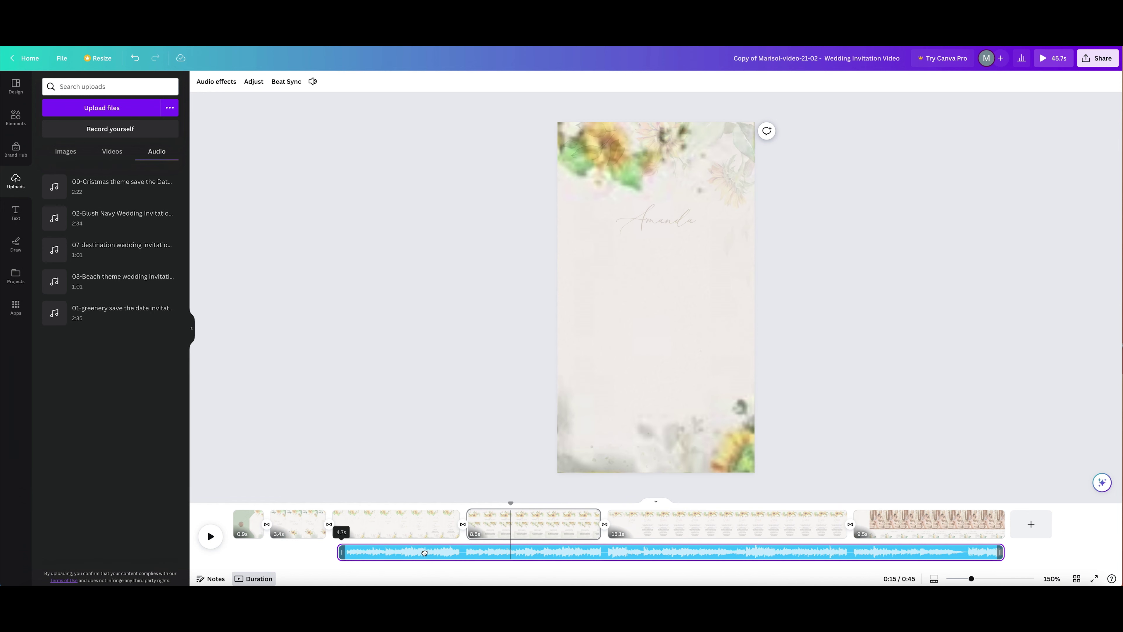
drag(321, 552, 248, 553)
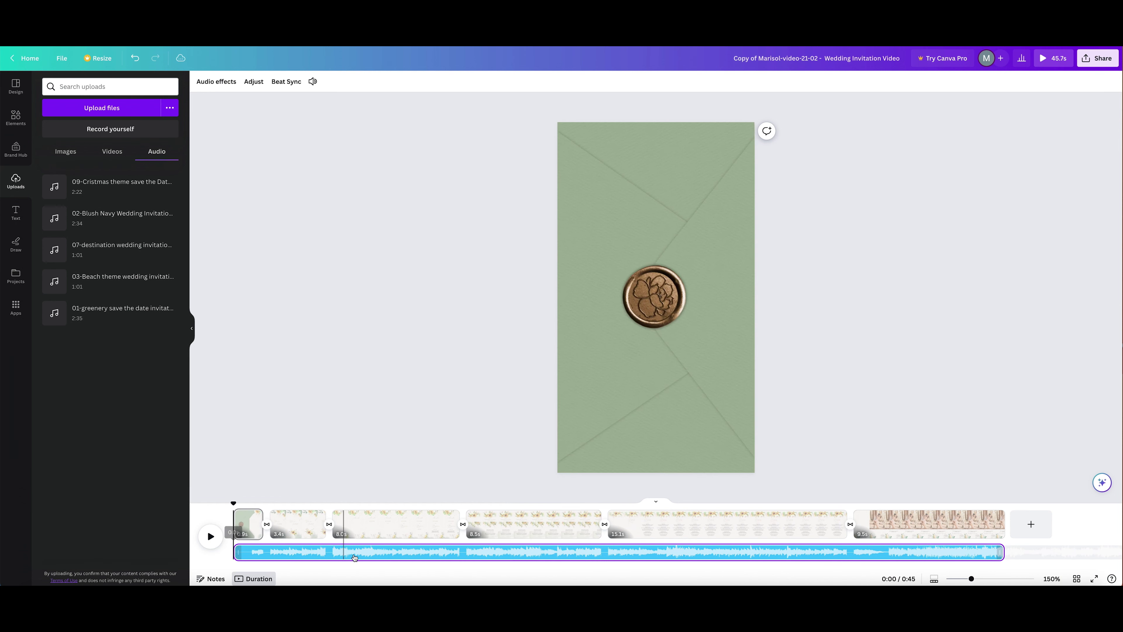
click(573, 556)
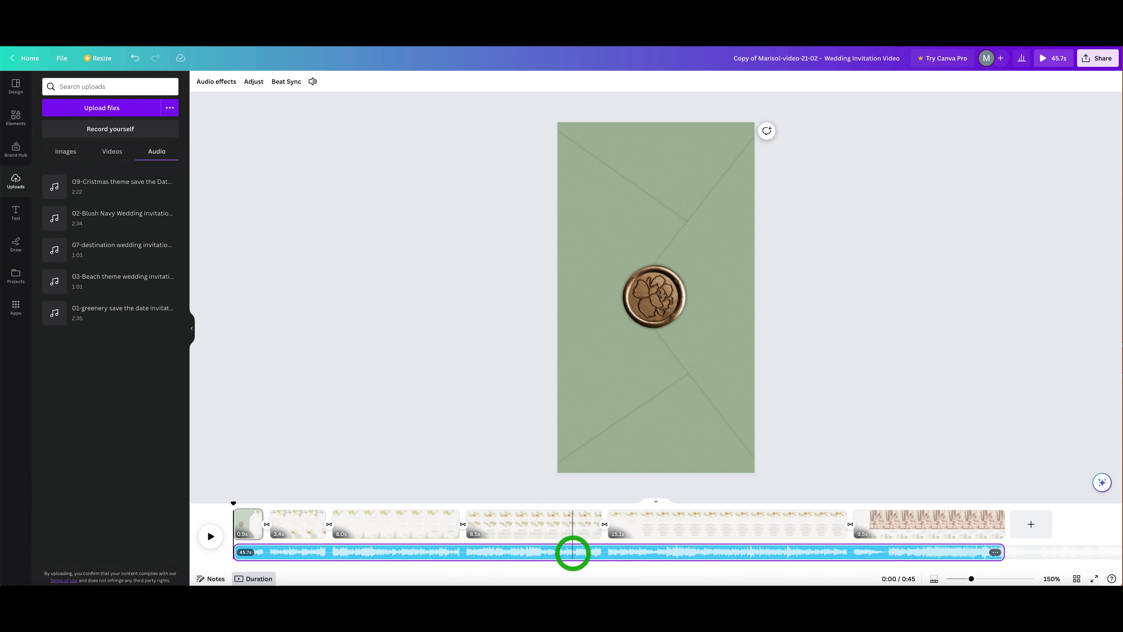
drag(573, 556, 619, 553)
click(512, 462)
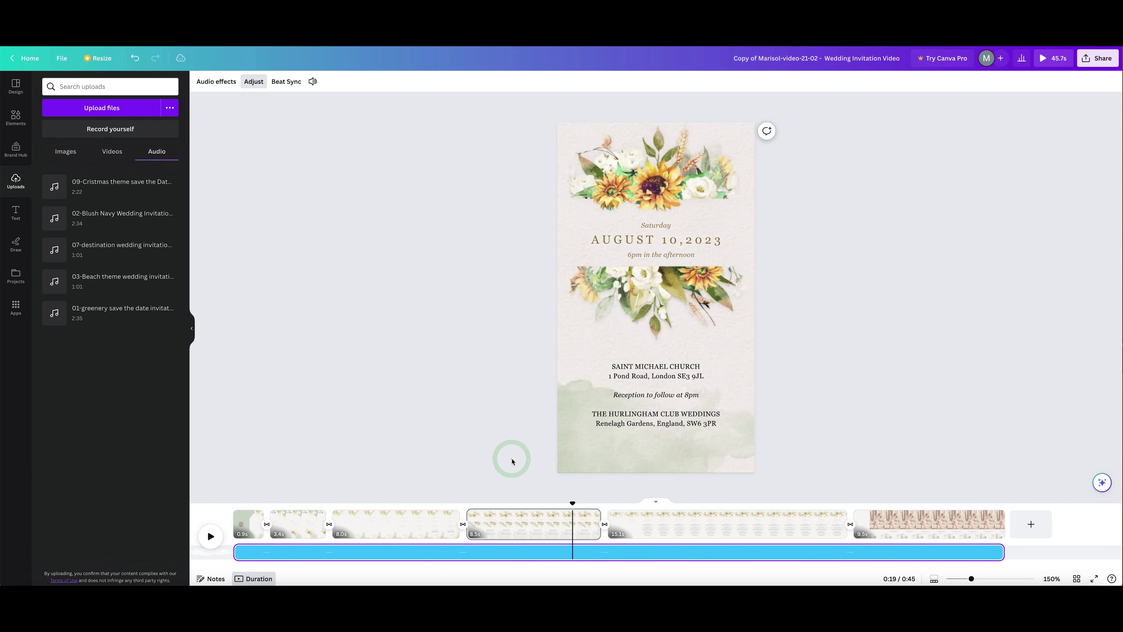
click(992, 559)
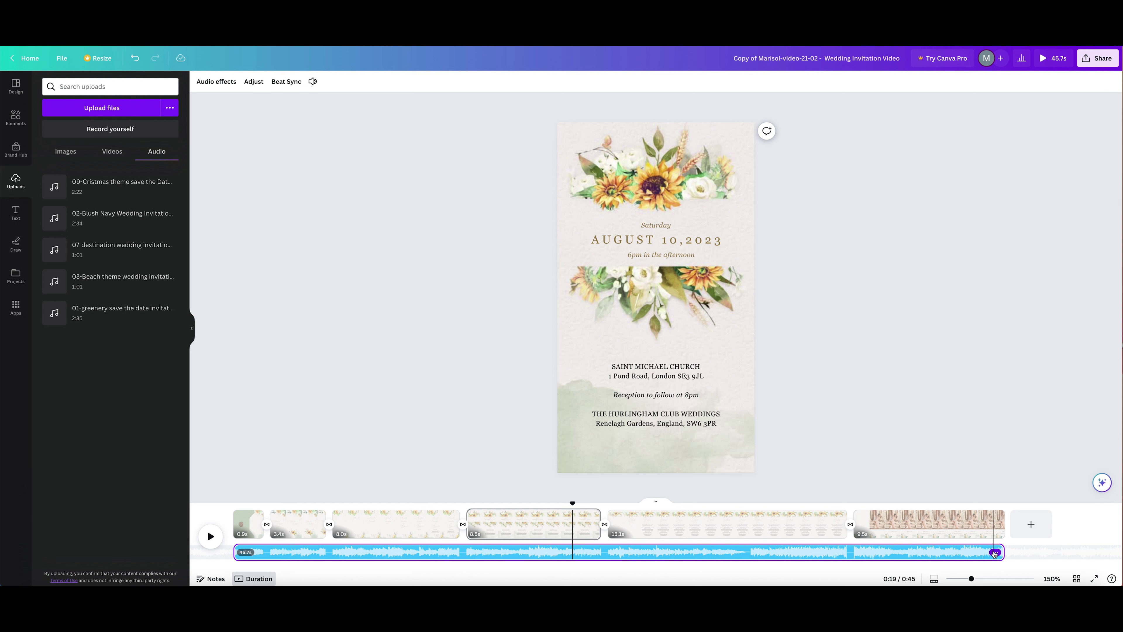
click(994, 553)
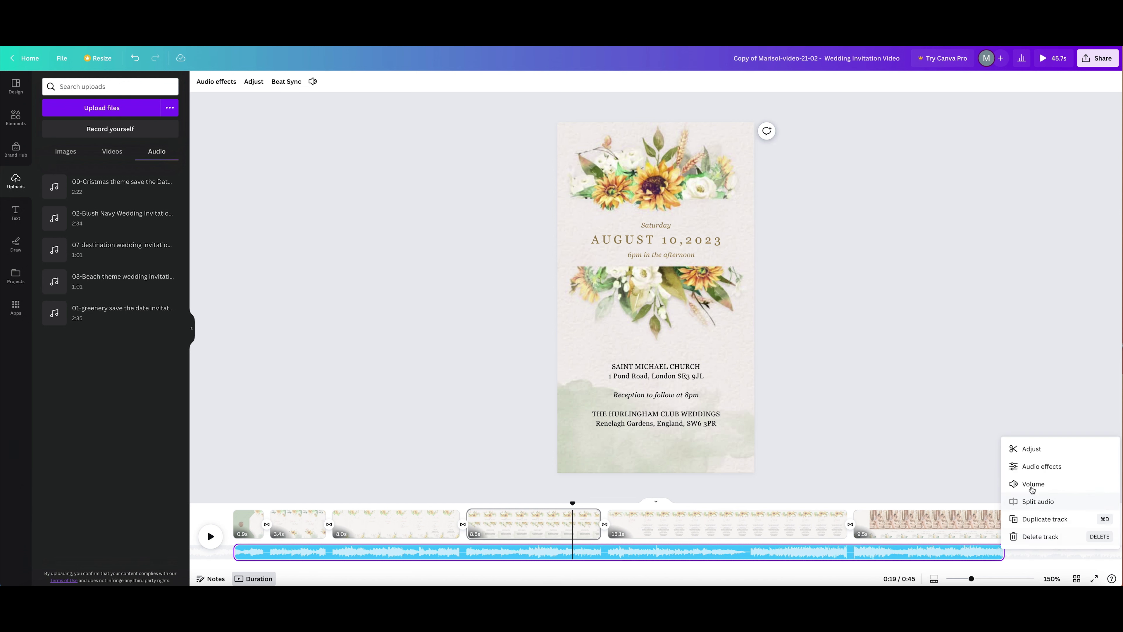
Give the music track a 1.6-second fade out.
click(1037, 468)
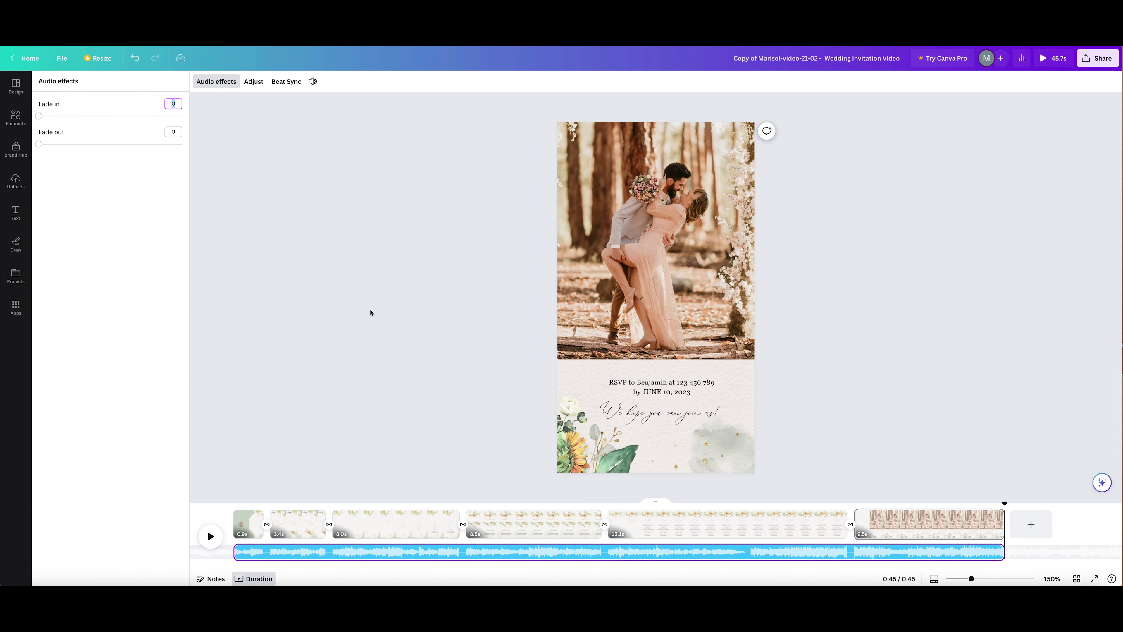
drag(39, 146, 86, 153)
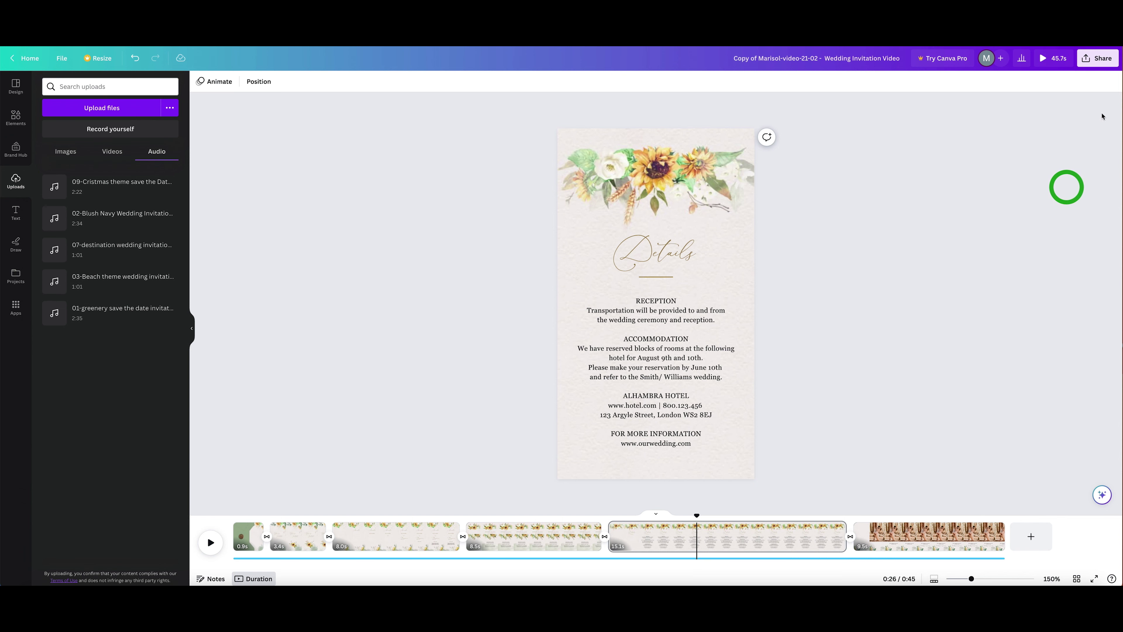
Open the download settings with MP4 Video as the file type.
click(1101, 58)
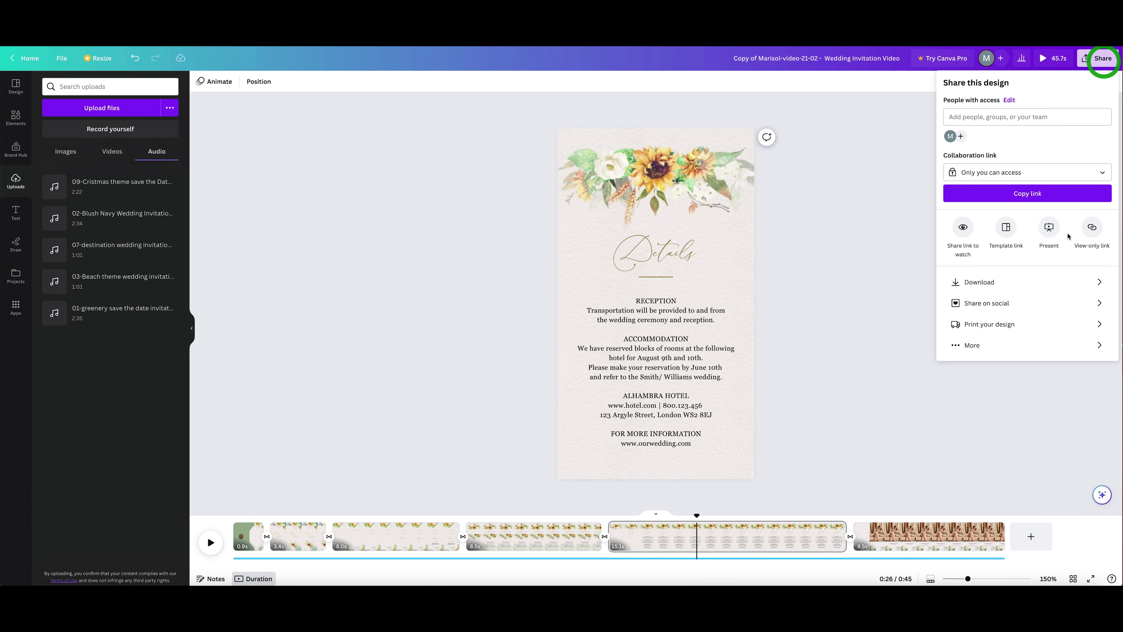
click(1027, 287)
click(1083, 127)
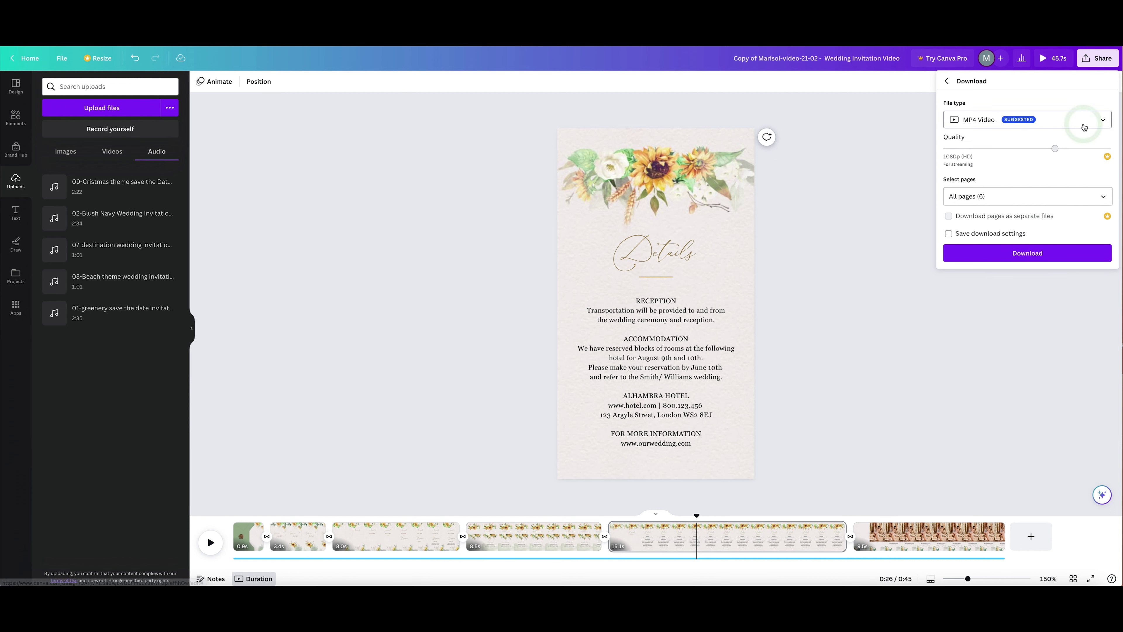
click(1036, 276)
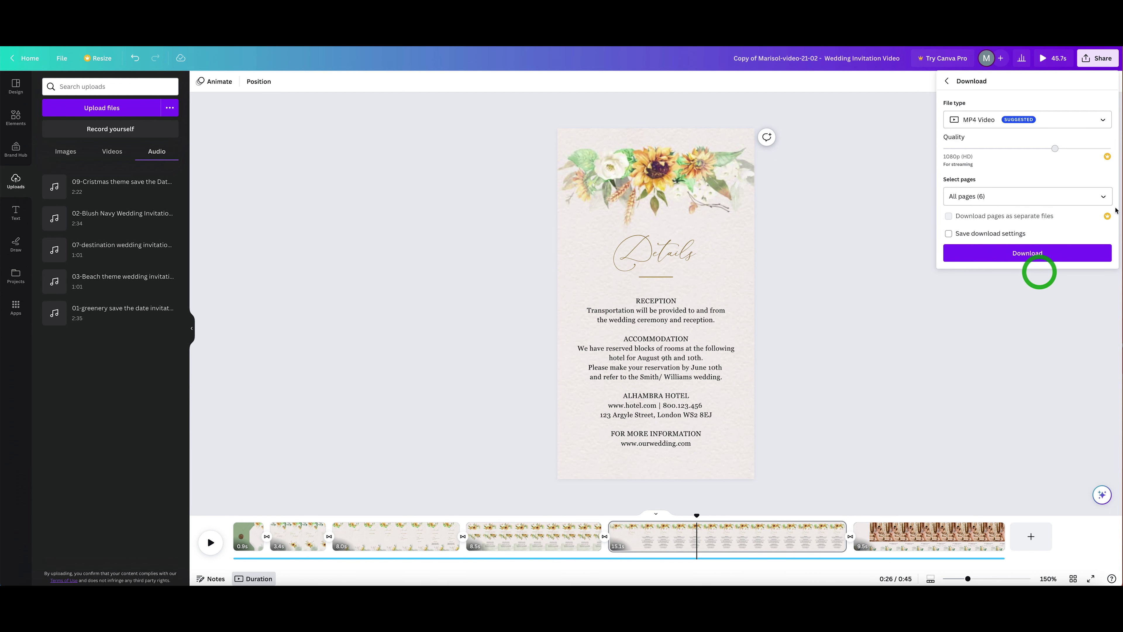
Include all six pages in the MP4 download.
click(1106, 199)
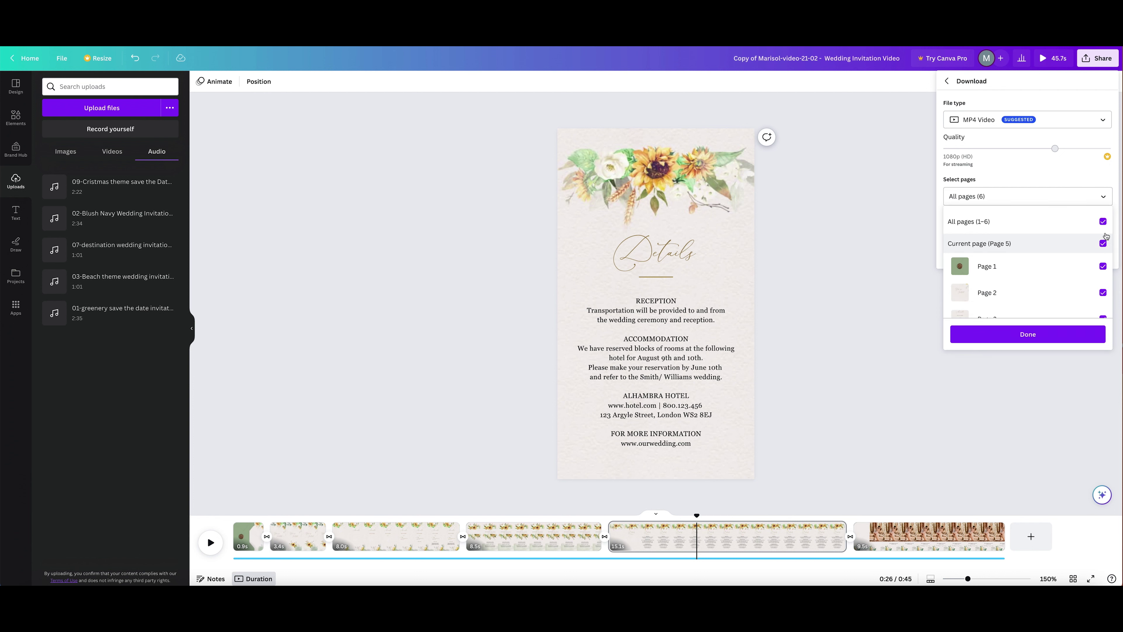
click(1103, 266)
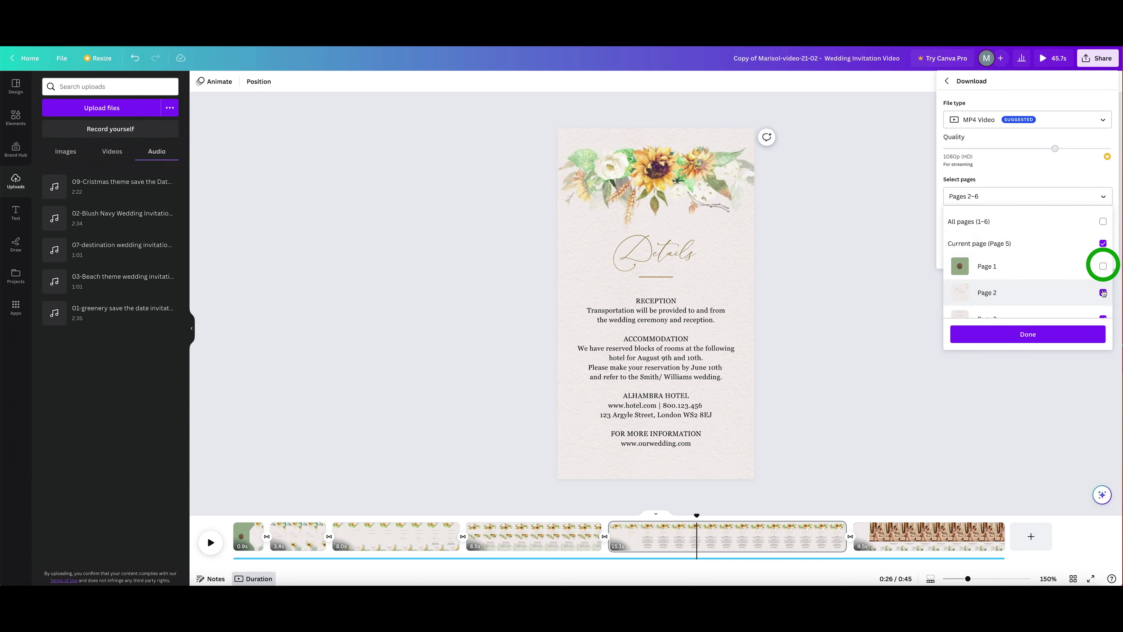
click(1103, 292)
scroll(1102, 293, down, 1)
click(1102, 287)
scroll(1101, 288, up, 2)
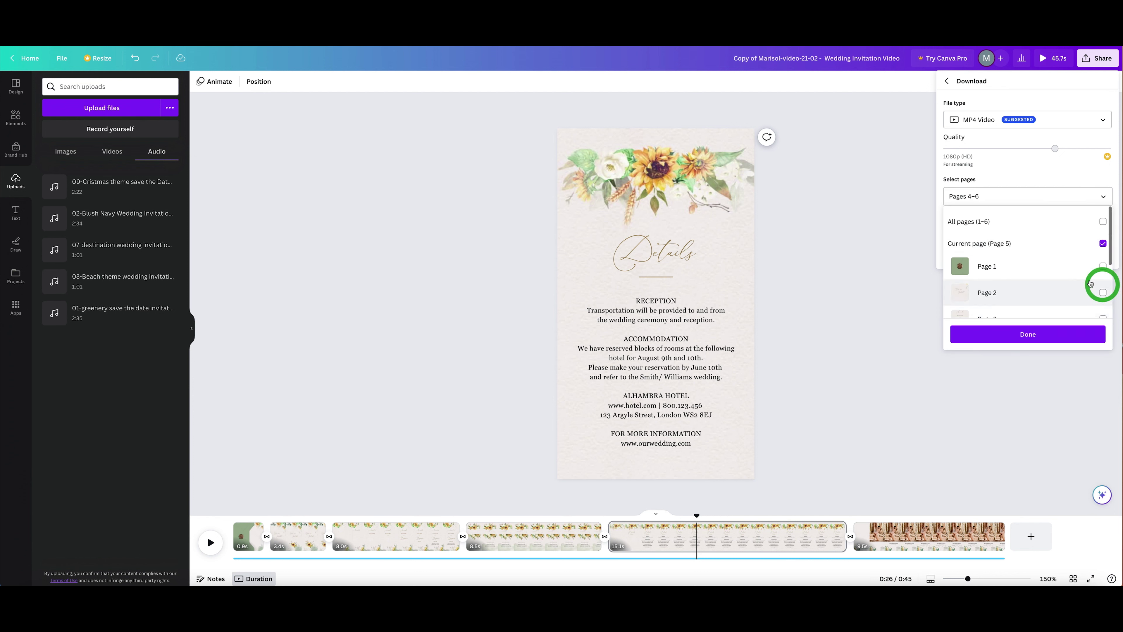
click(1103, 222)
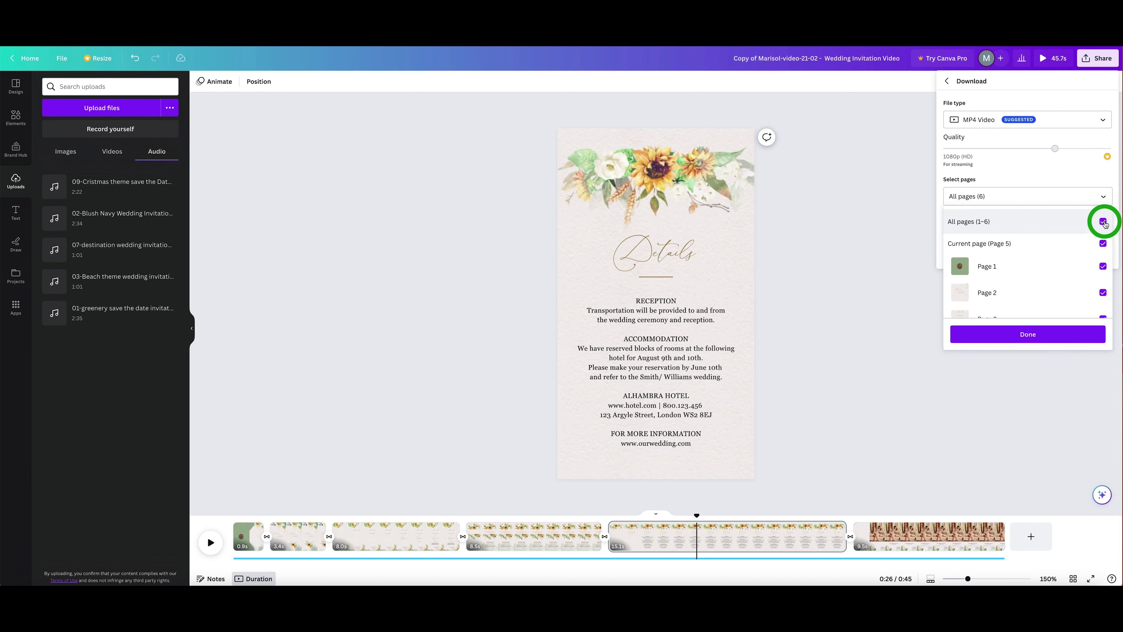